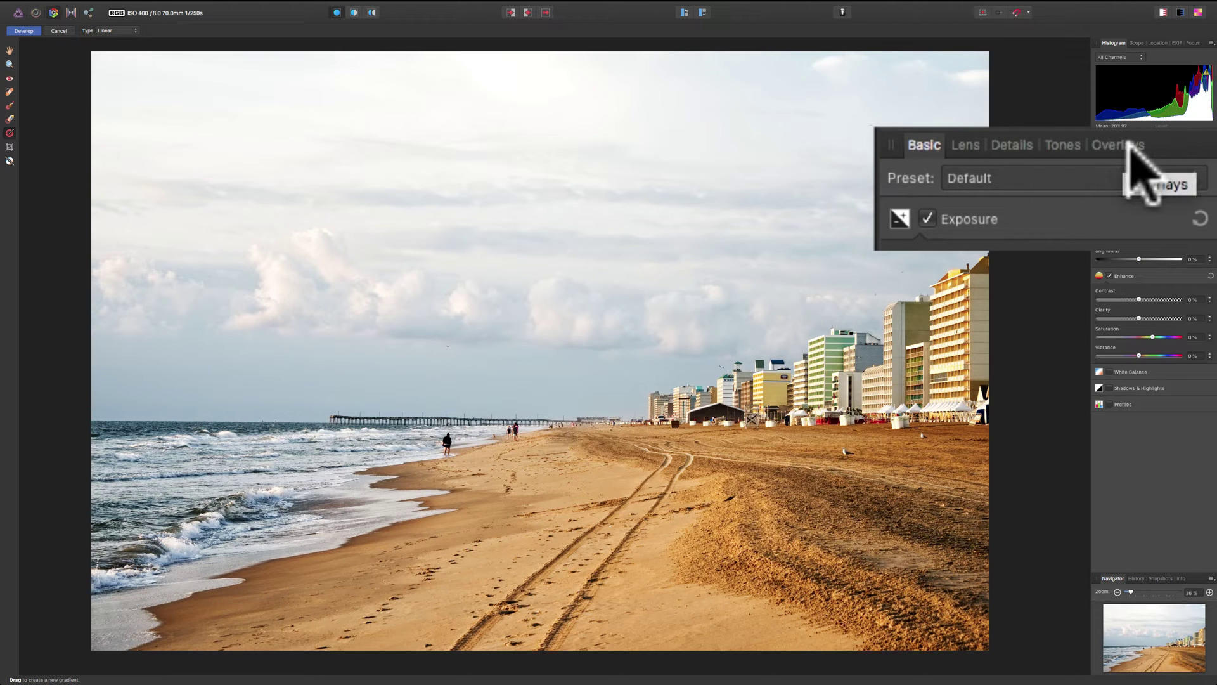
Step: Add a new Gradient overlay from the Develop panel's Overlays list
{"action": "left_click", "coordinate": [1182, 173]}
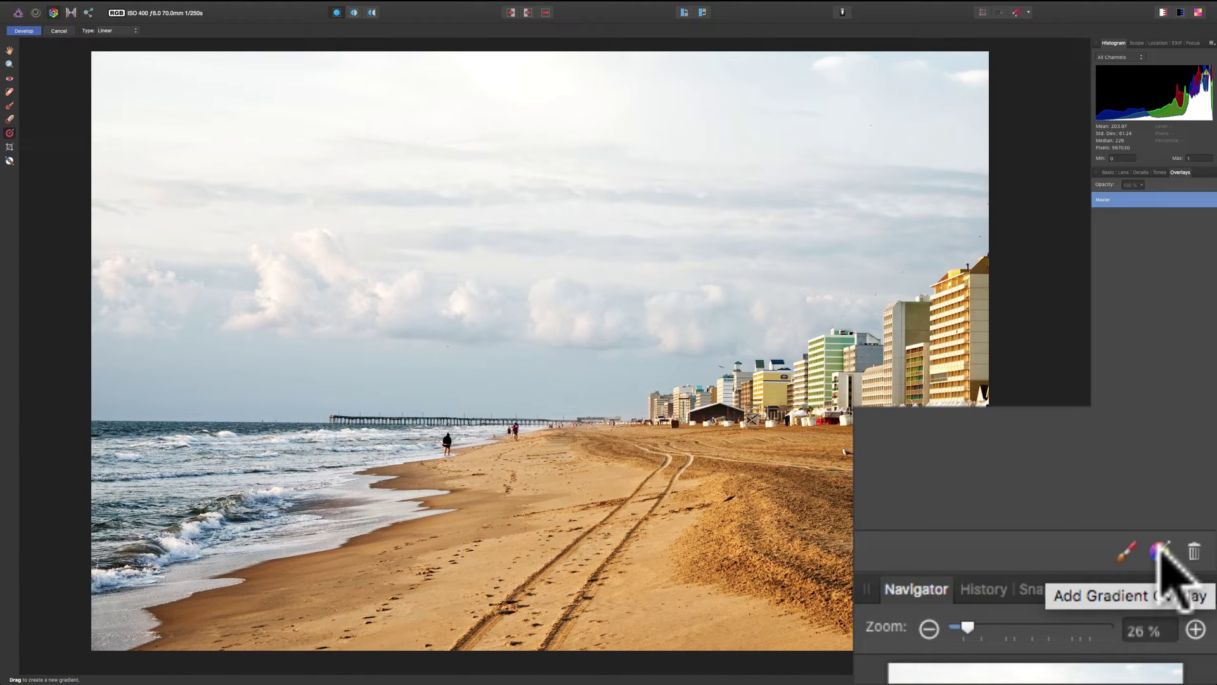
{"action": "left_click", "coordinate": [1160, 549]}
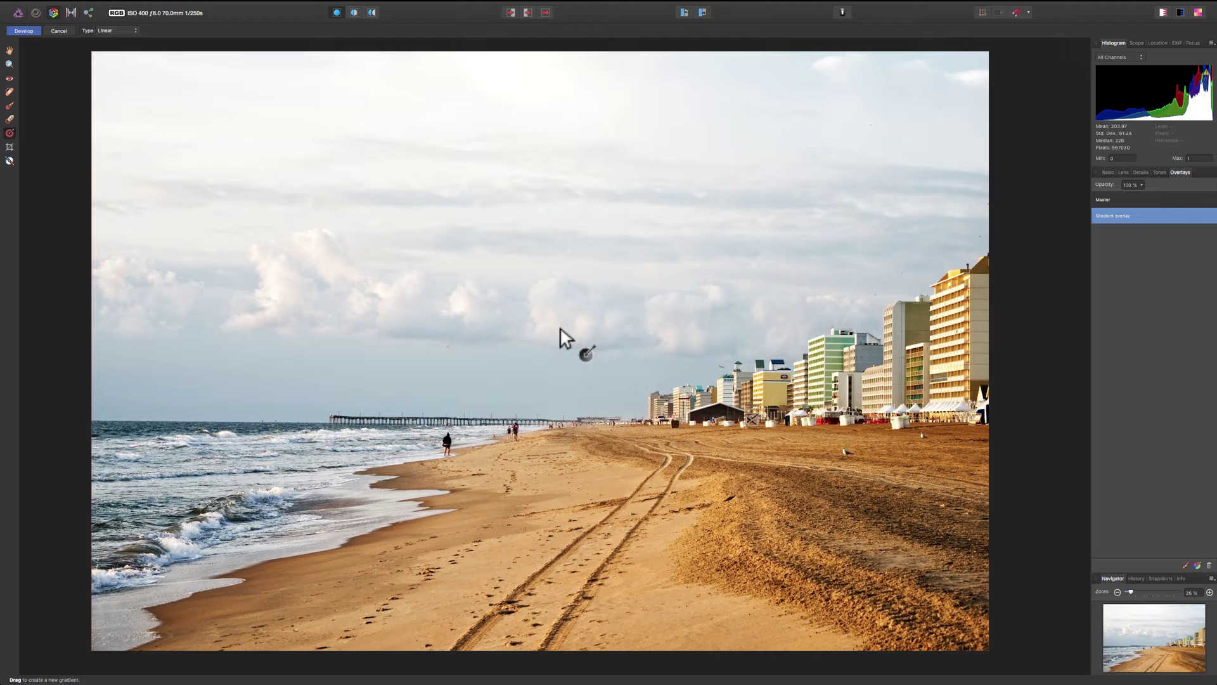
Step: Draw the gradient from mid-sky down to the beach, then move its start point slightly lower
{"action": "left_click_drag", "start_coordinate": [578, 379], "coordinate": [601, 451]}
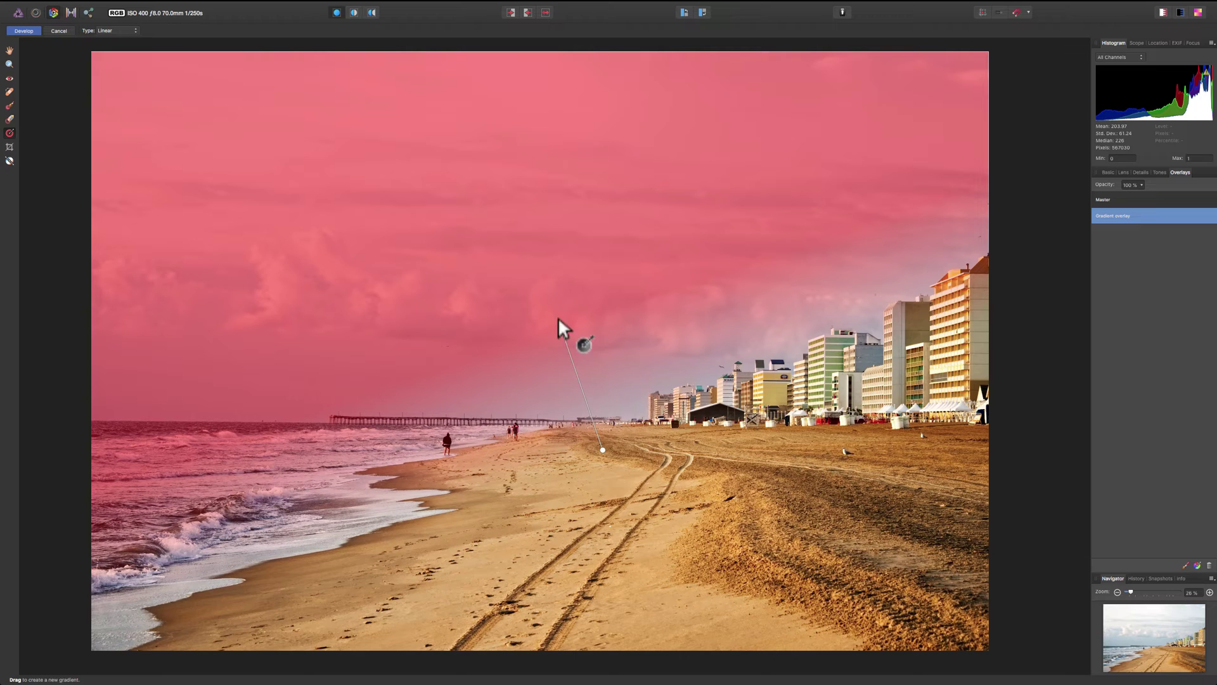
{"action": "left_click_drag", "start_coordinate": [564, 332], "coordinate": [565, 342]}
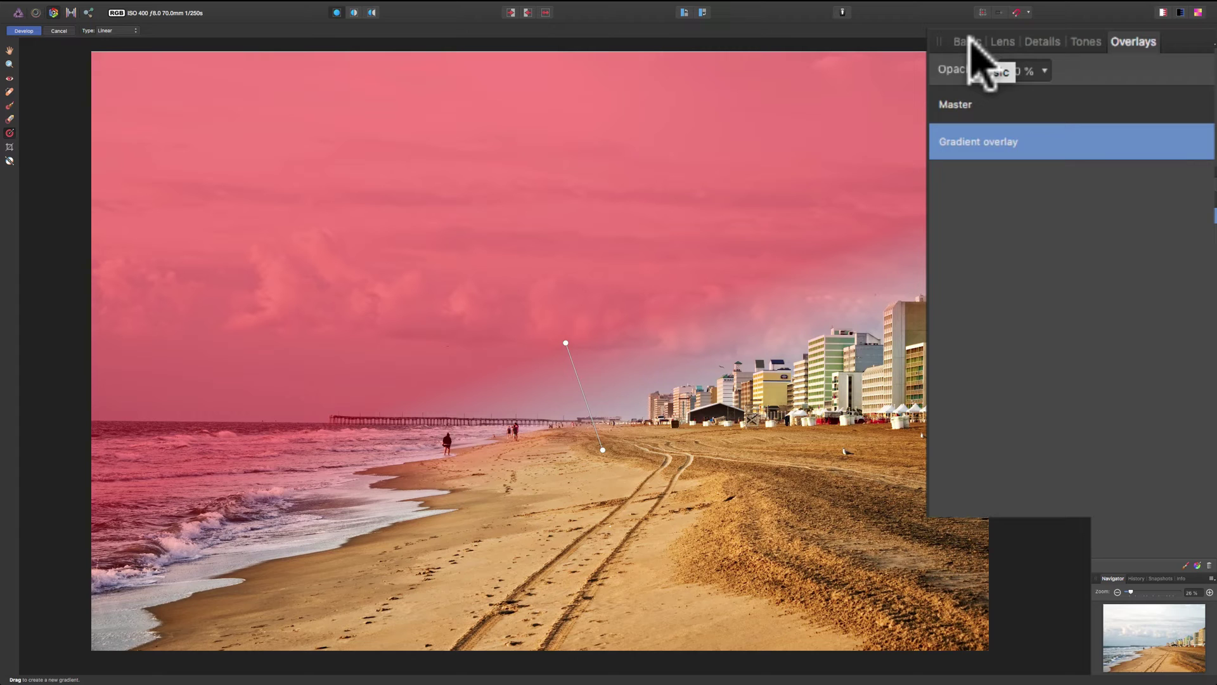
Step: Browse the gradient overlay's Lens, Details and Tones adjustments, ending back on Basic
{"action": "left_click", "coordinate": [969, 41]}
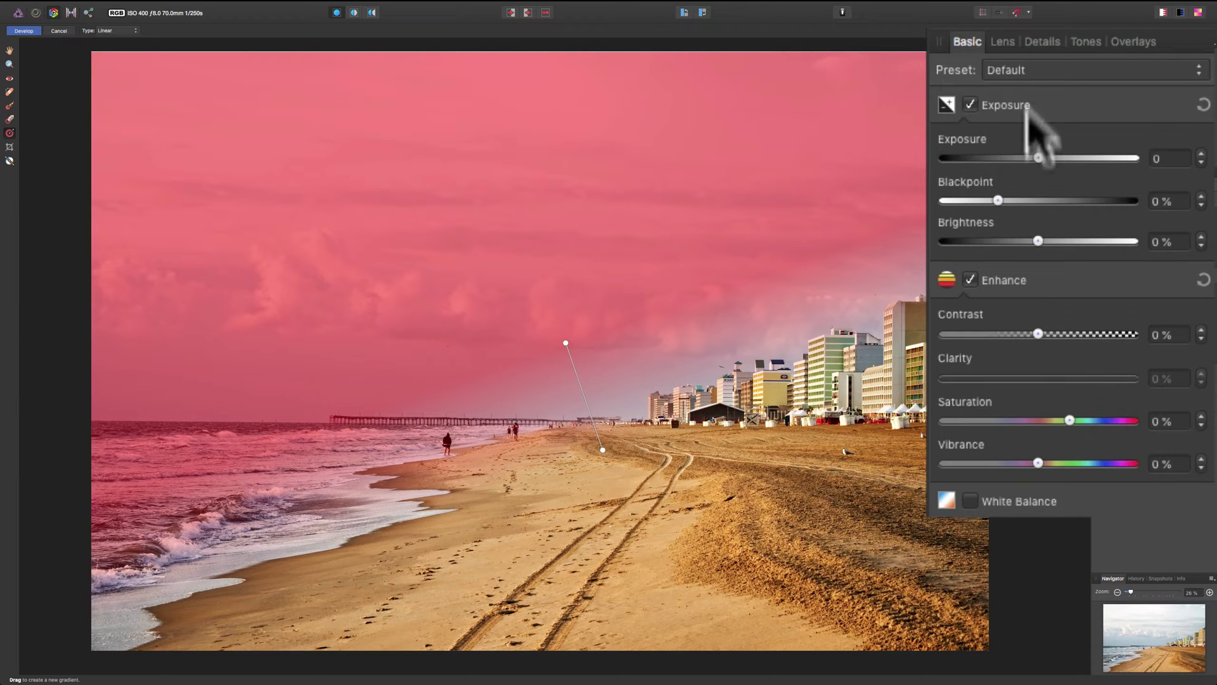
{"action": "left_click", "coordinate": [1002, 40]}
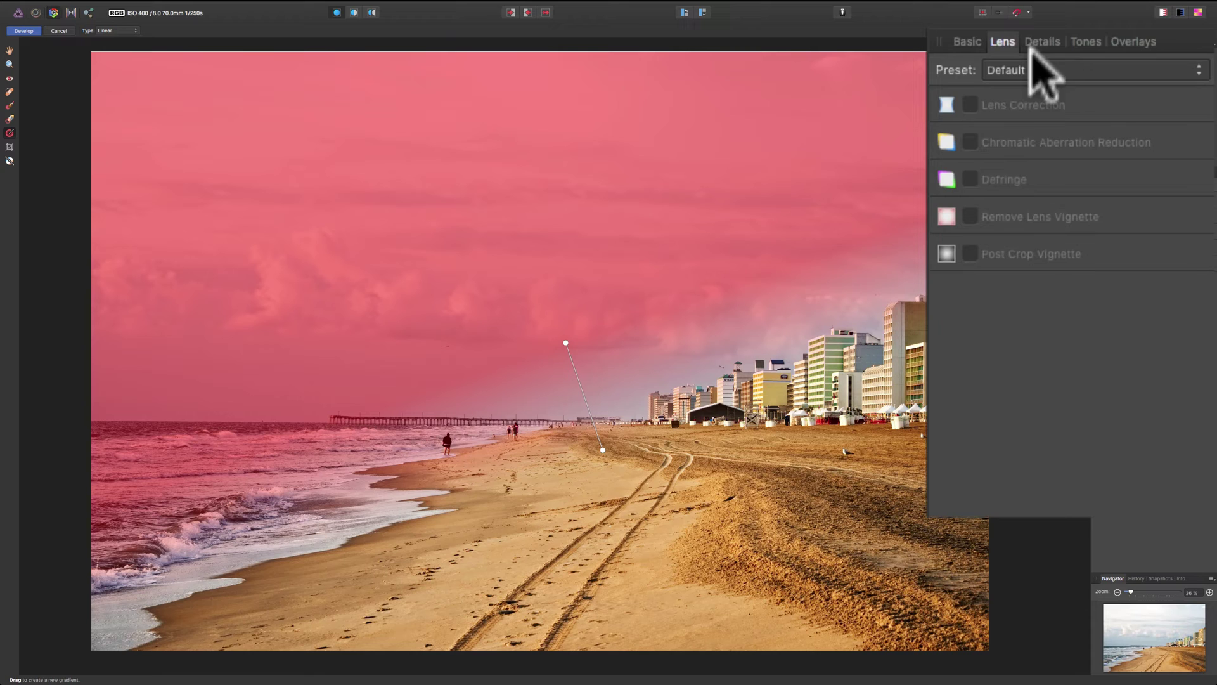
{"action": "left_click", "coordinate": [1042, 40]}
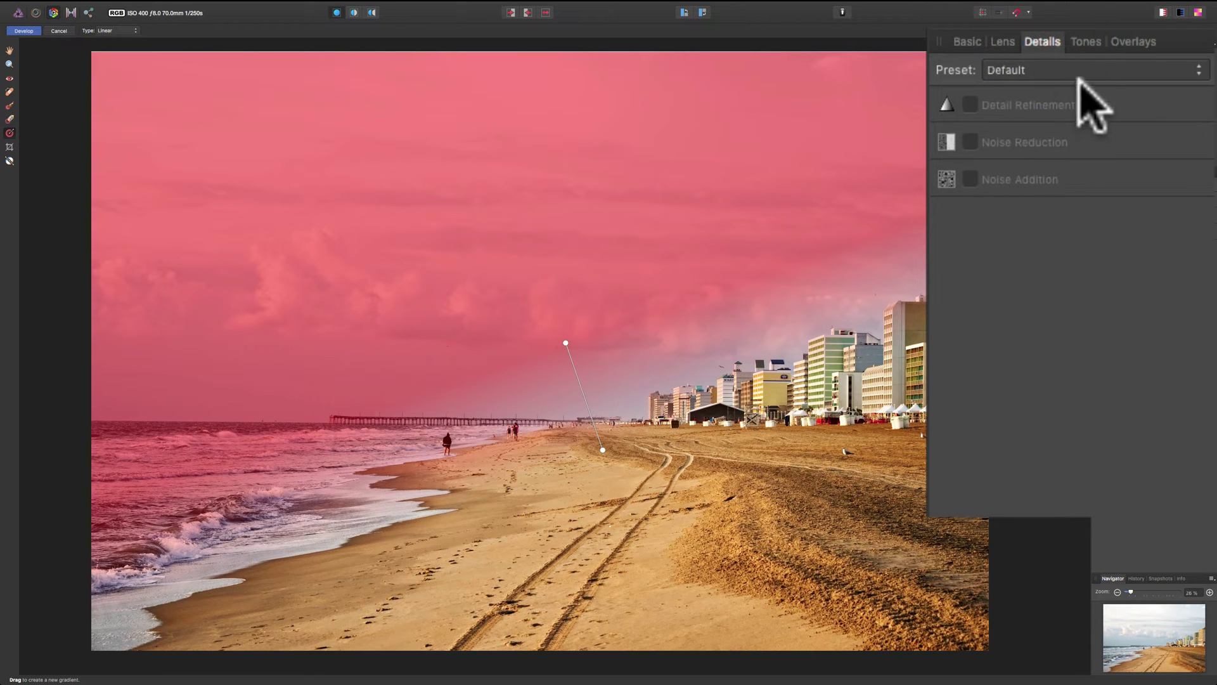
{"action": "left_click", "coordinate": [1086, 41]}
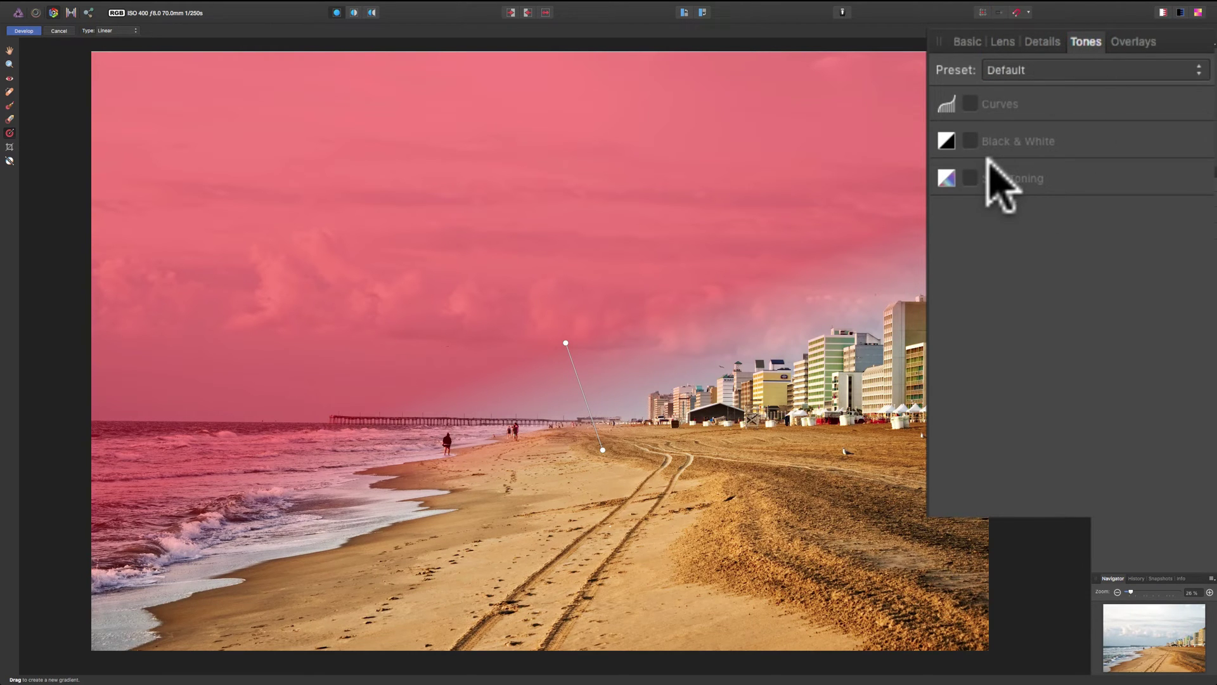
{"action": "left_click", "coordinate": [966, 42]}
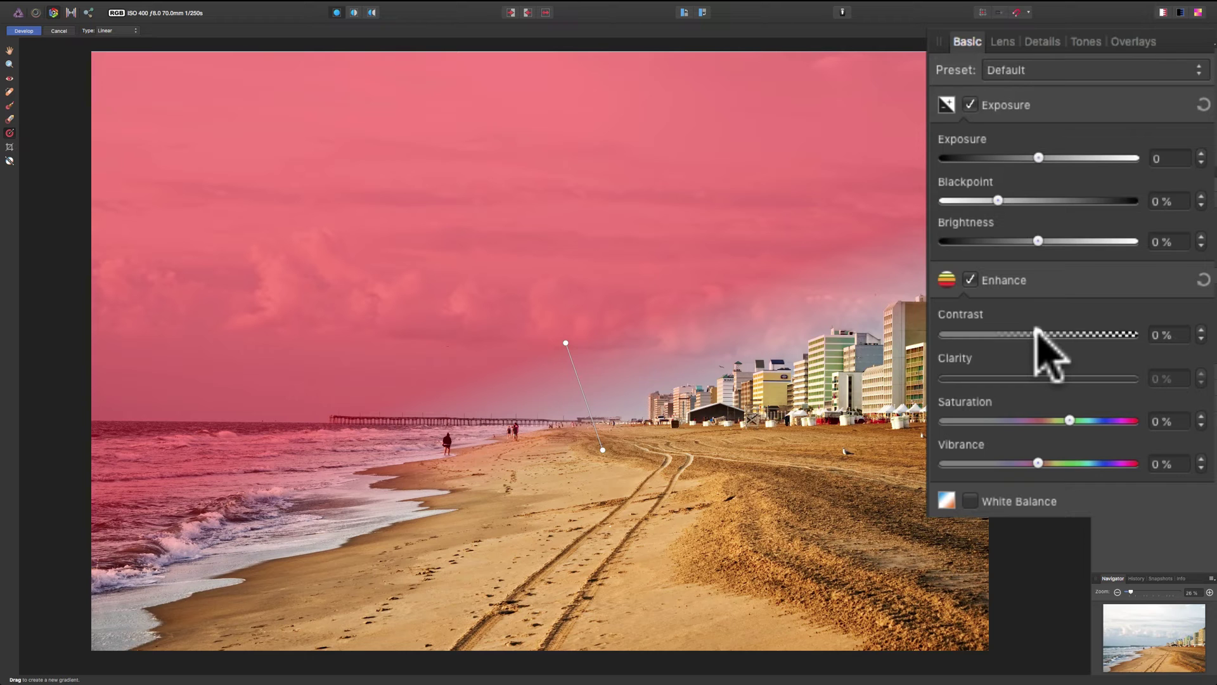
Step: Set the gradient overlay's Contrast to 8 %, Blackpoint to 9 % and Brightness to -2 %
{"action": "left_click_drag", "start_coordinate": [1038, 334], "coordinate": [1051, 331]}
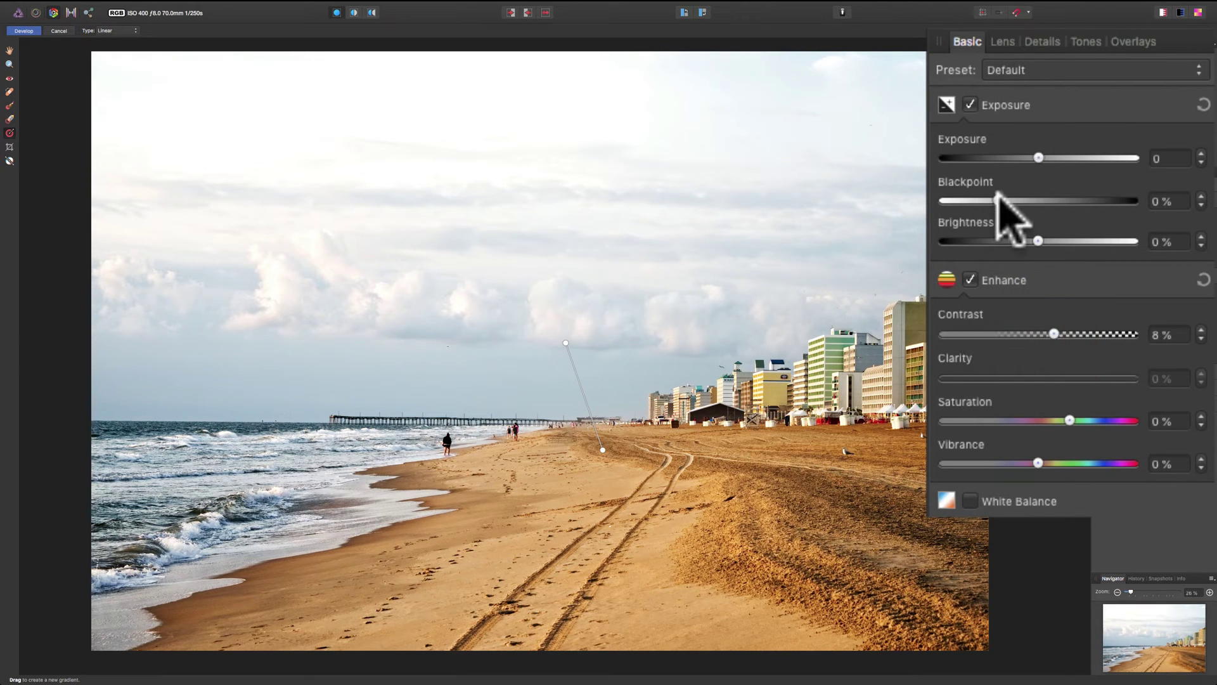
{"action": "left_click_drag", "start_coordinate": [999, 199], "coordinate": [1031, 241]}
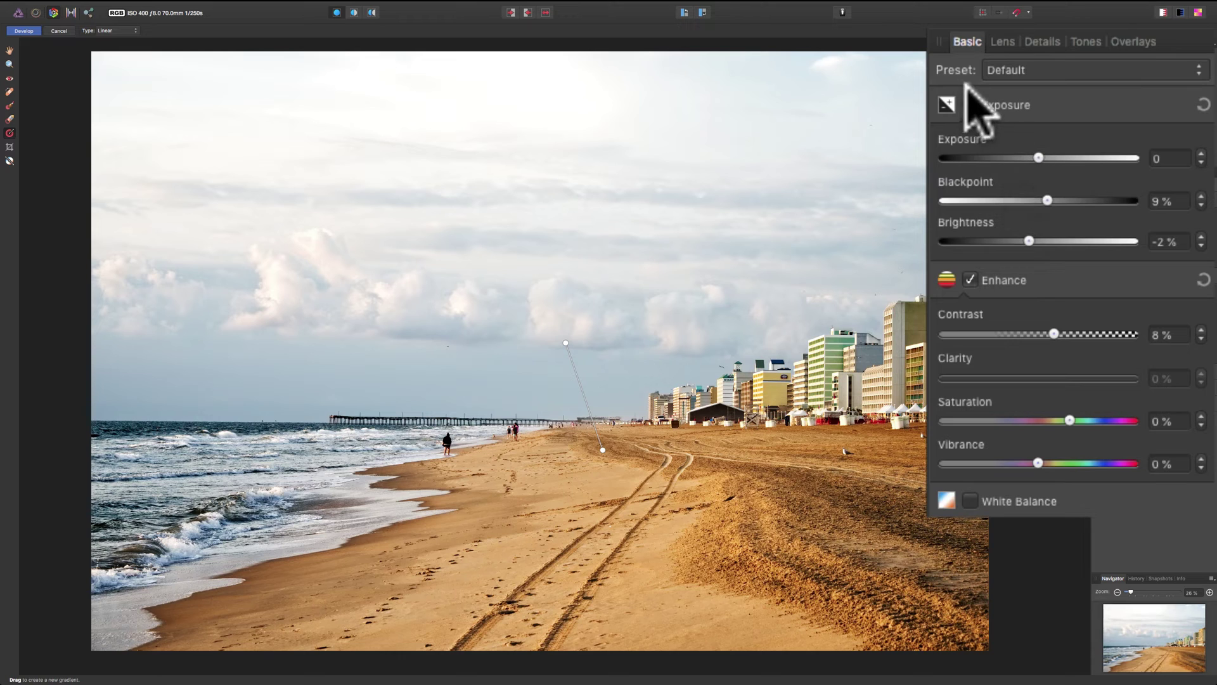
{"action": "left_click", "coordinate": [971, 105]}
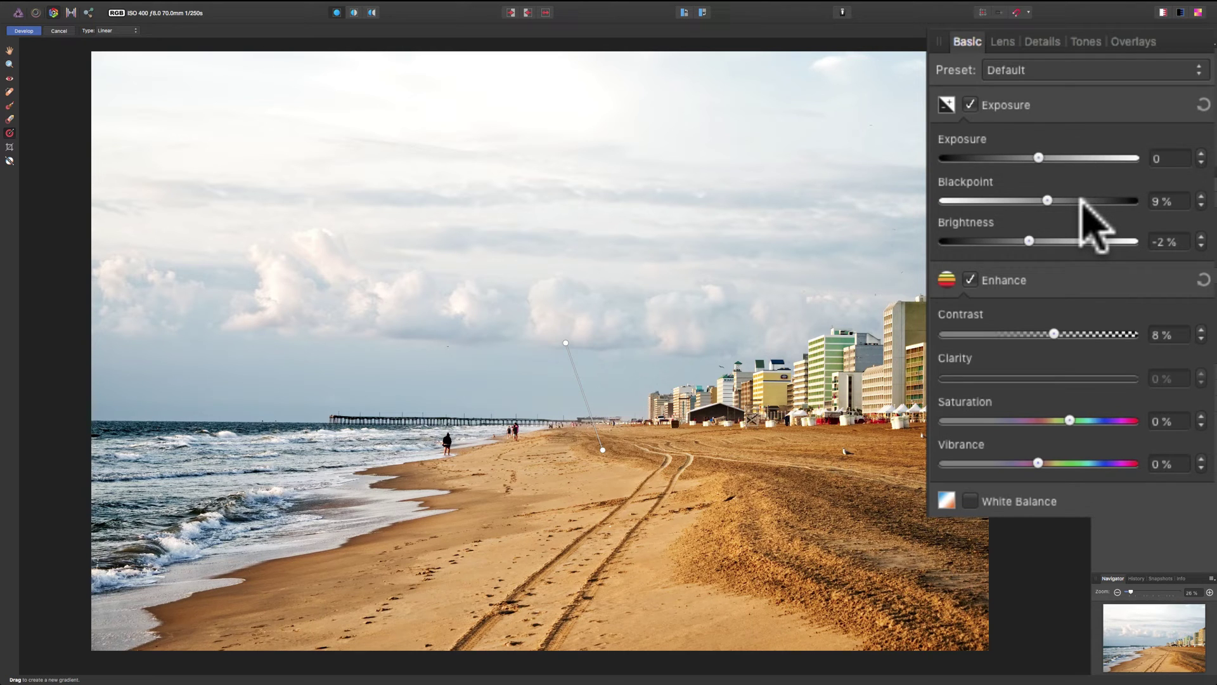
Step: Select the Master overlay and view its Basic adjustments for the whole photo
{"action": "left_click", "coordinate": [1138, 40]}
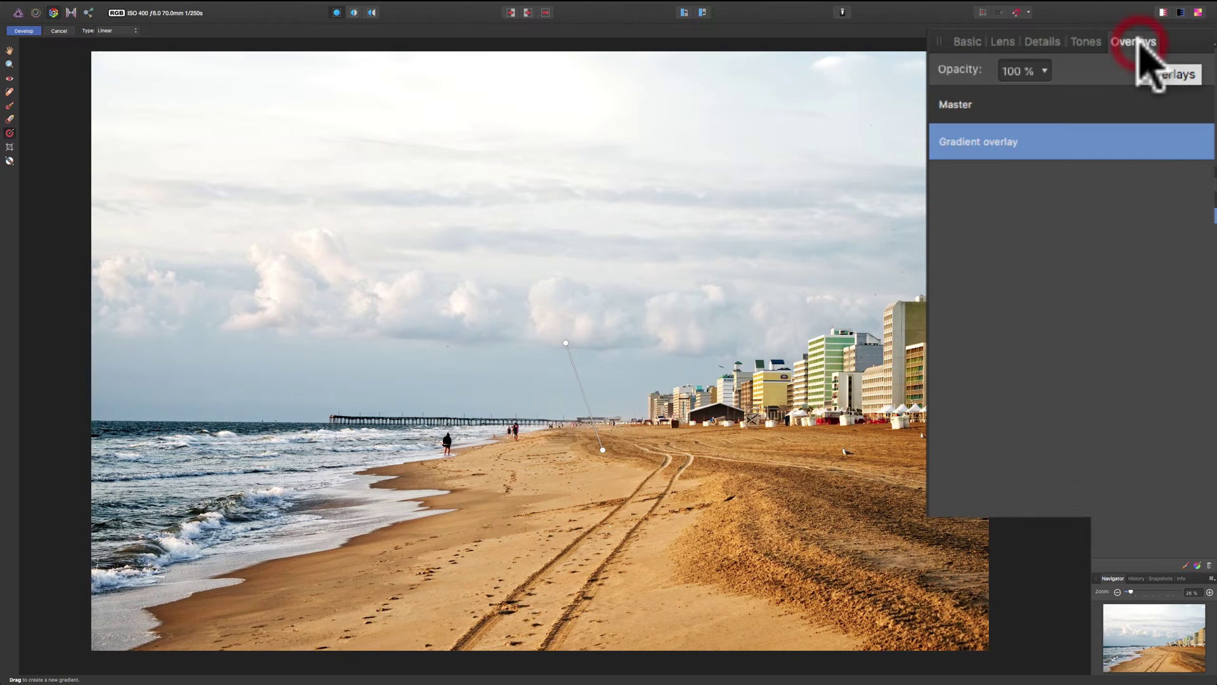
{"action": "left_click", "coordinate": [1008, 110]}
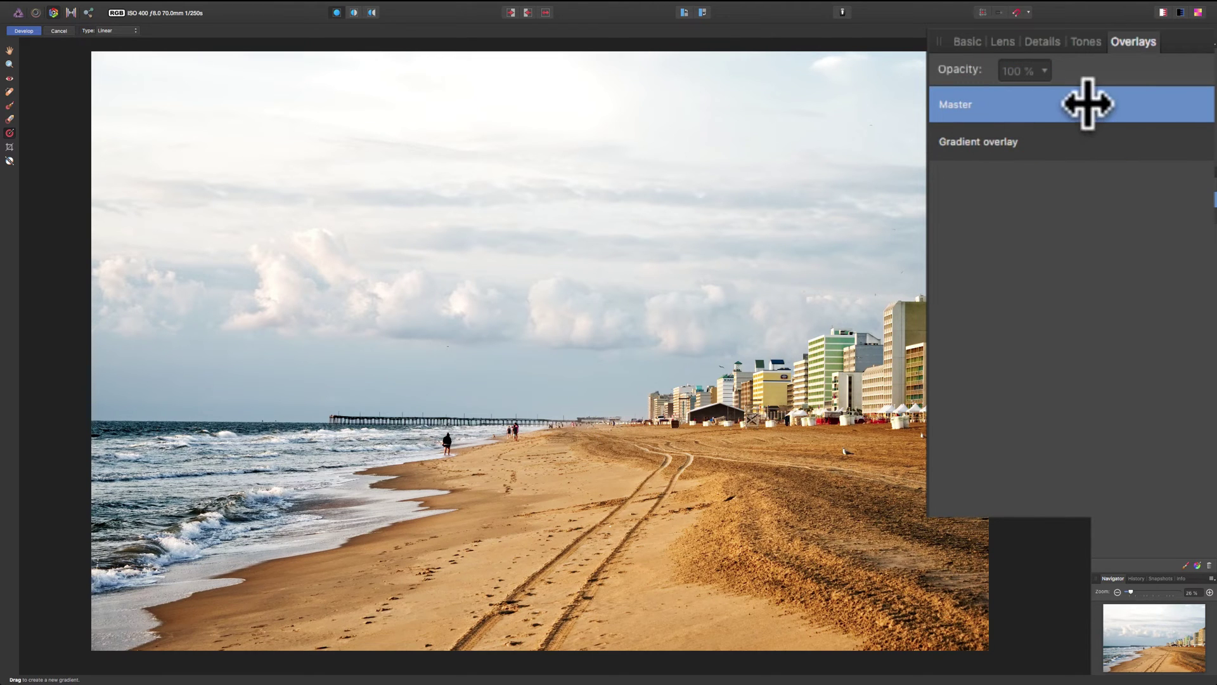
{"action": "left_click", "coordinate": [969, 41]}
{"action": "left_click", "coordinate": [1005, 43]}
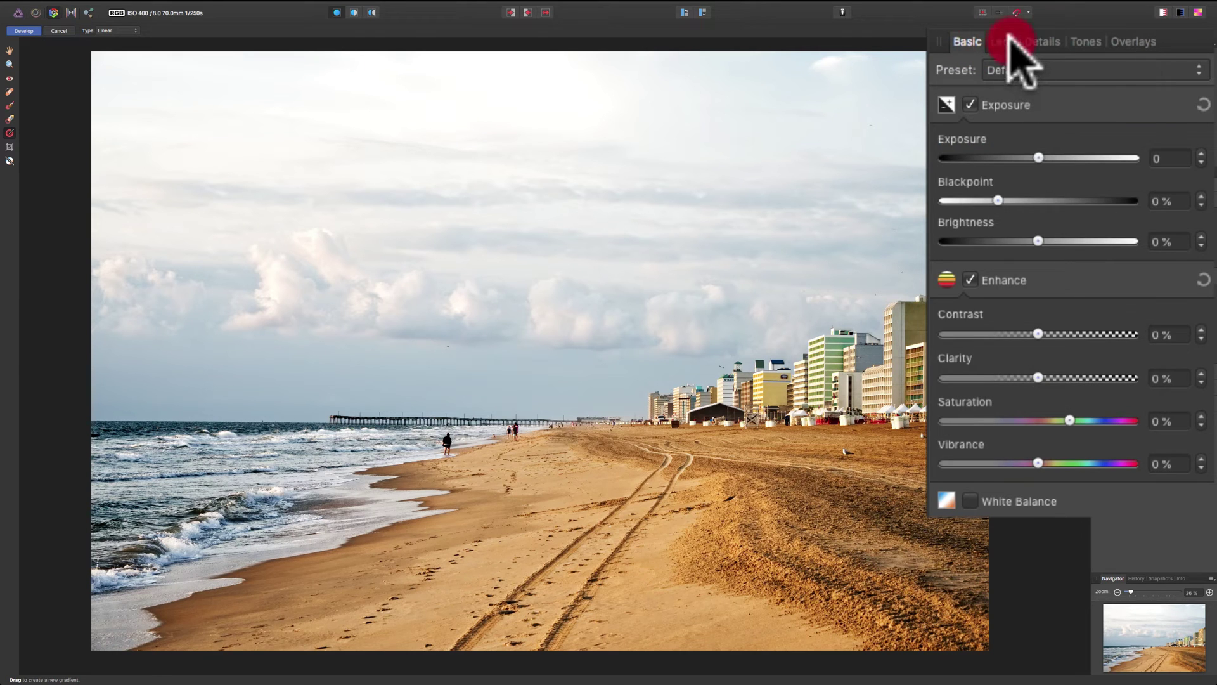
{"action": "left_click", "coordinate": [969, 41]}
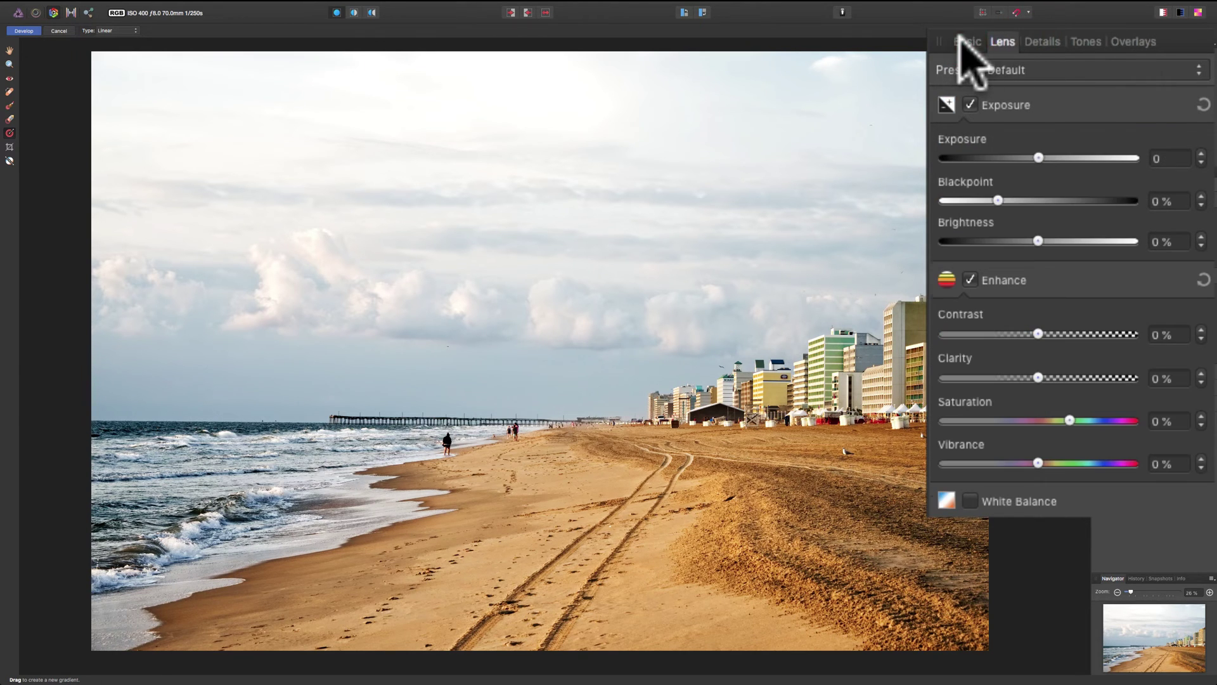
Step: Try an Exposure change on the whole photo, reset it to 0, and return to Overlays
{"action": "mouse_move", "coordinate": [1038, 158]}
{"action": "left_mouse_down"}
{"action": "mouse_move", "coordinate": [1094, 159]}
{"action": "mouse_move", "coordinate": [1015, 155]}
{"action": "left_mouse_up"}
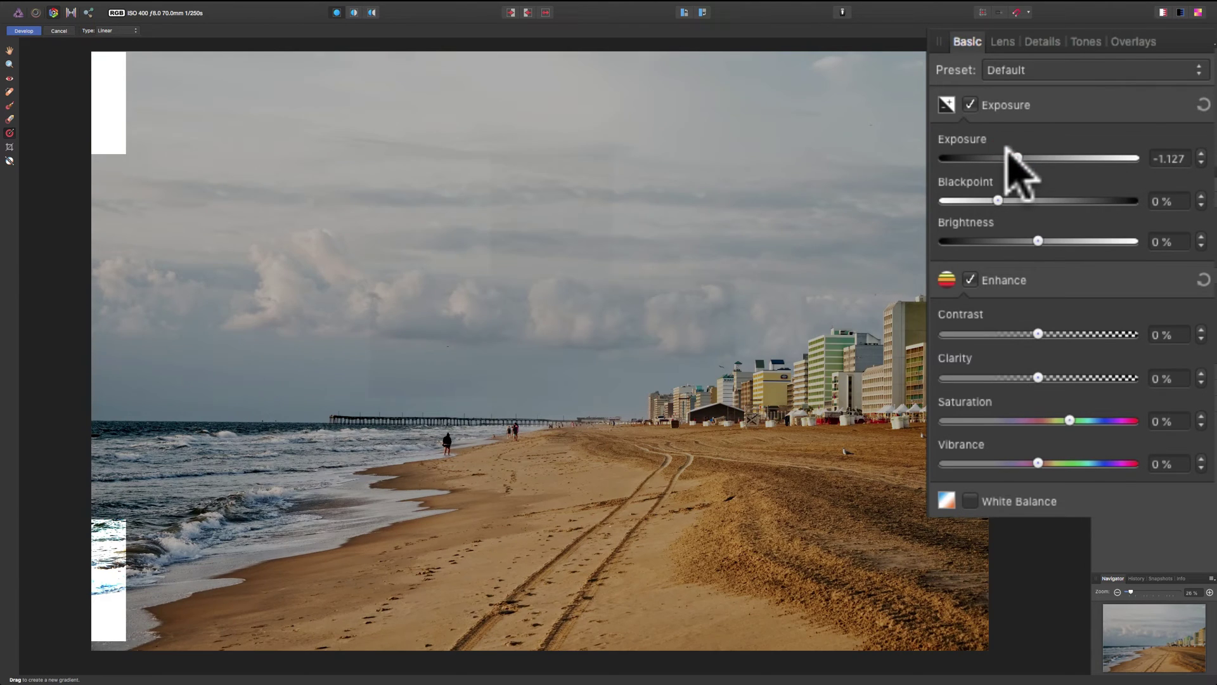
{"action": "double_click", "coordinate": [1016, 152]}
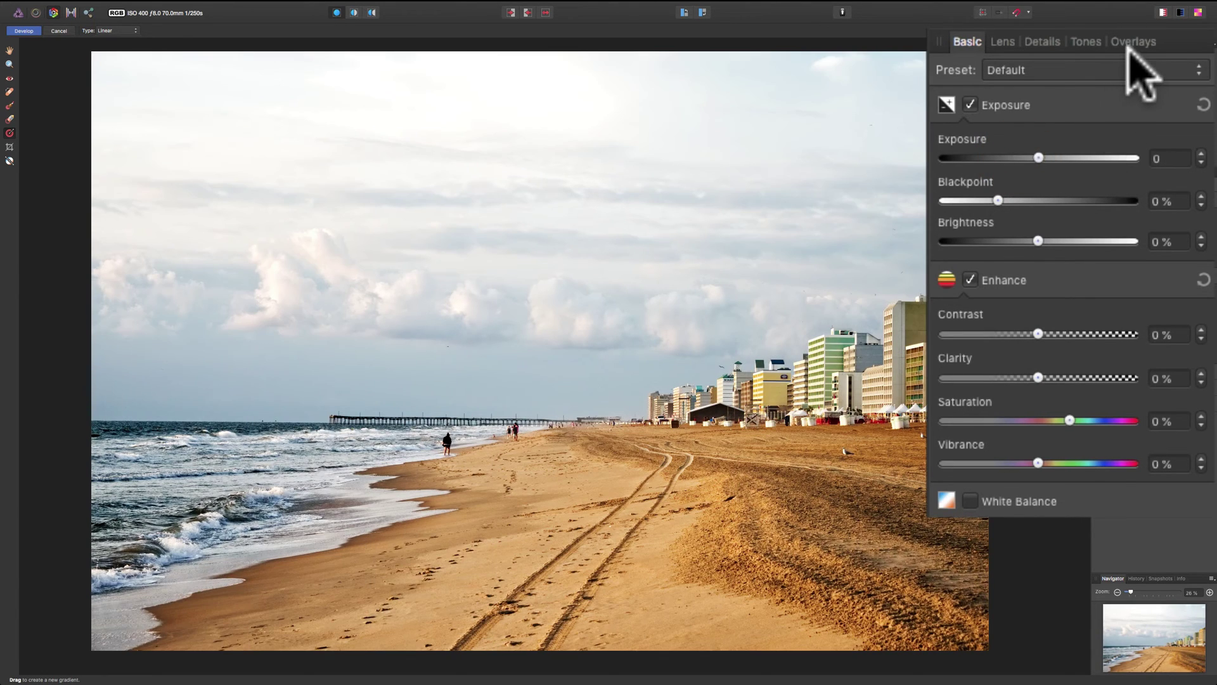
{"action": "left_click", "coordinate": [1133, 41]}
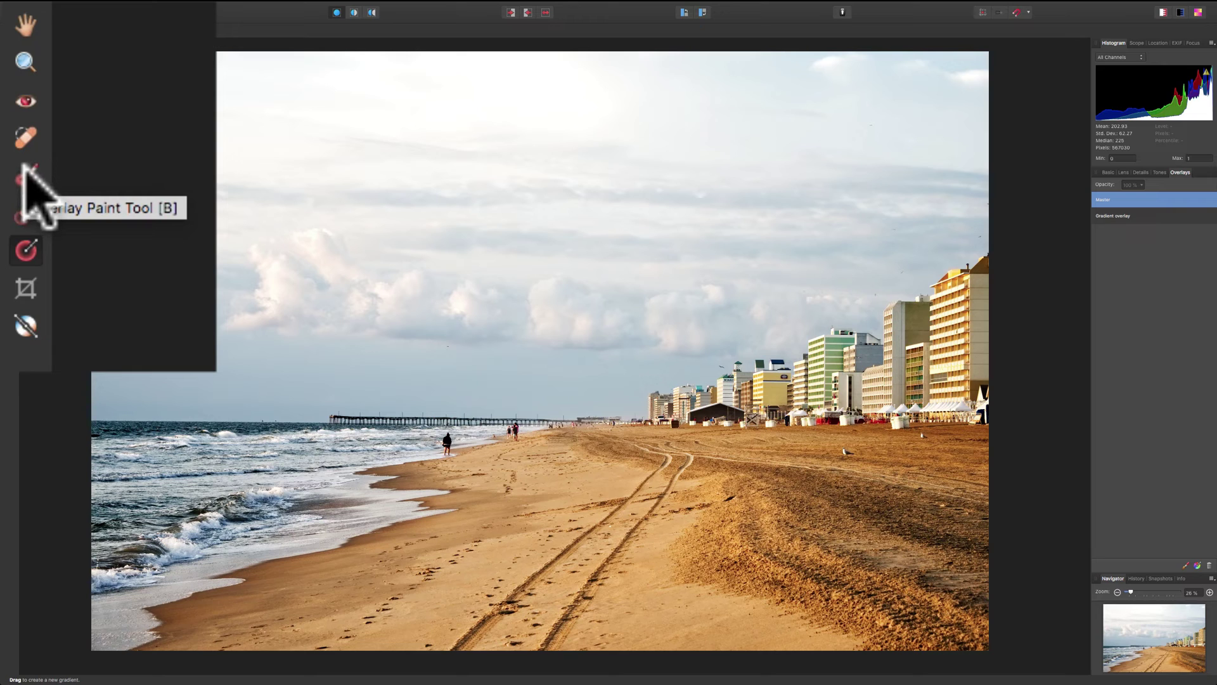
Step: Choose the Overlay Paint Tool and set its brush size to 340 px
{"action": "left_click", "coordinate": [9, 105]}
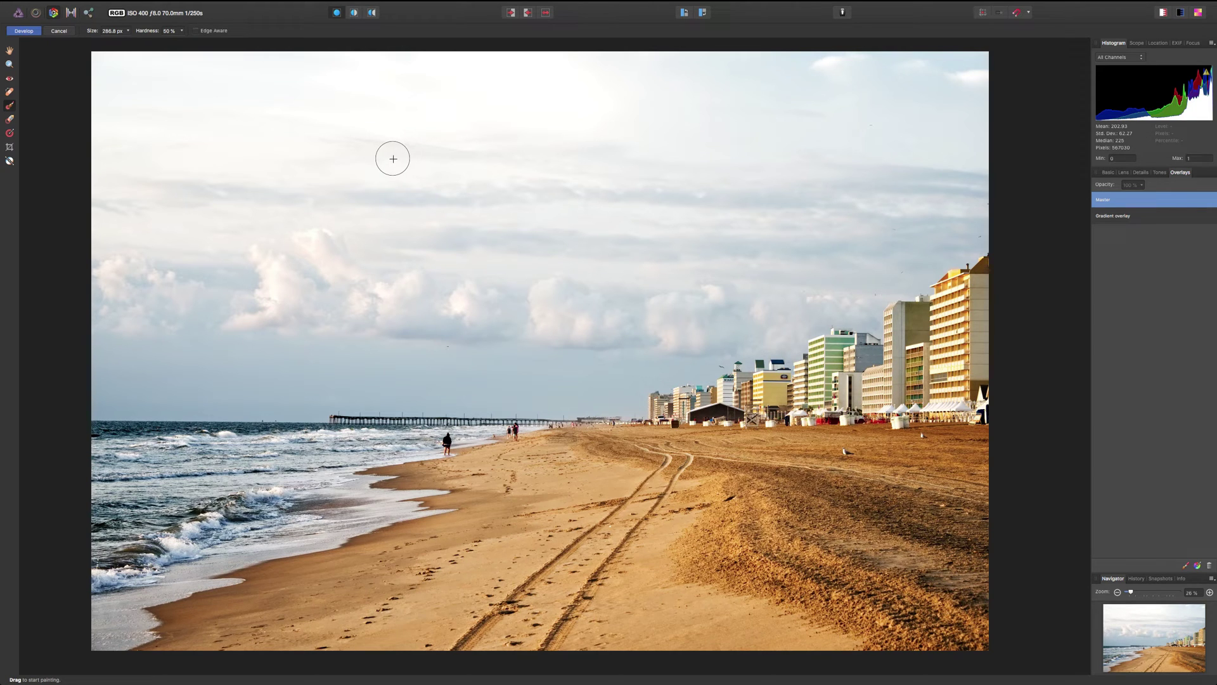
{"action": "key", "text": "bracketright"}
{"action": "key", "text": "bracketright"}
{"action": "key", "text": "bracketright"}
{"action": "key", "text": "bracketright"}
{"action": "key", "text": "bracketright"}
{"action": "key", "text": "bracketright"}
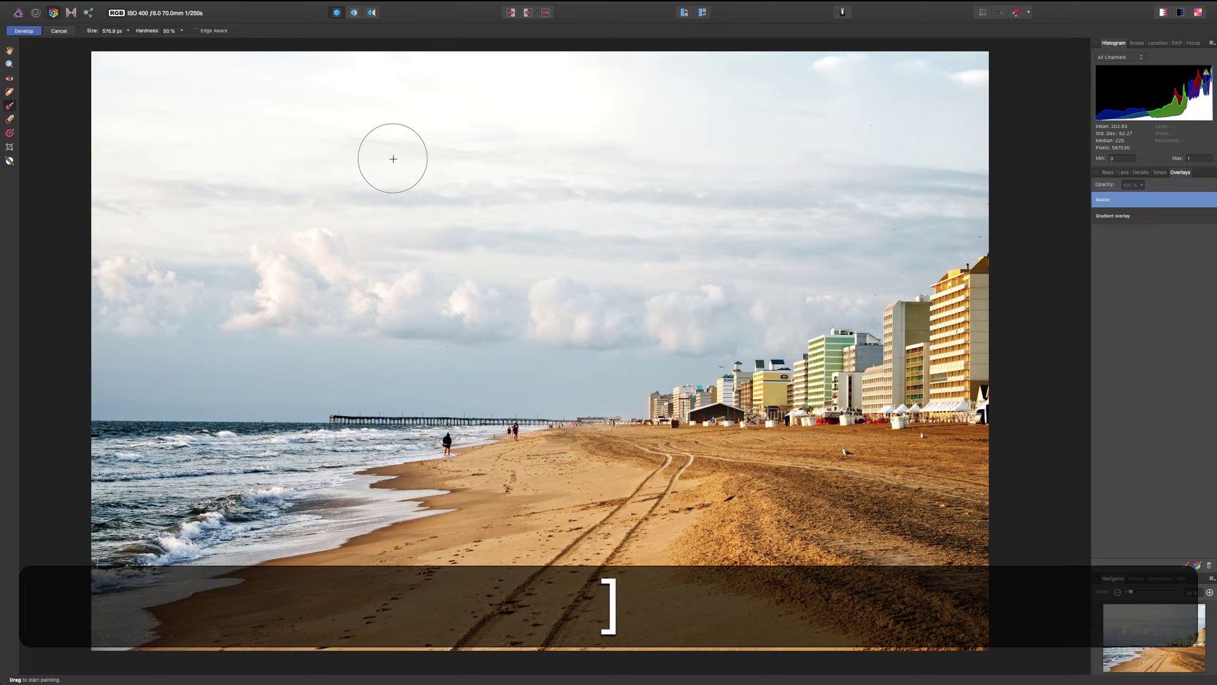
{"action": "key", "text": "bracketleft"}
{"action": "key", "text": "bracketleft"}
{"action": "key", "text": "bracketleft"}
{"action": "key", "text": "bracketleft"}
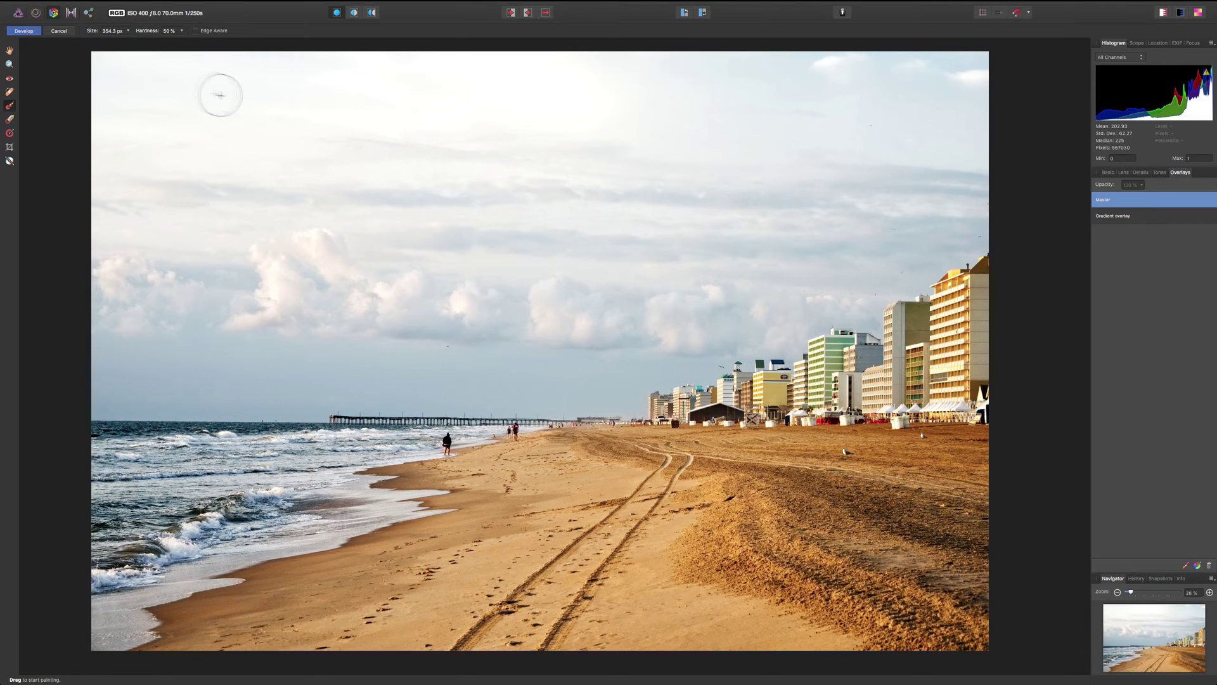
{"action": "left_click", "coordinate": [128, 31]}
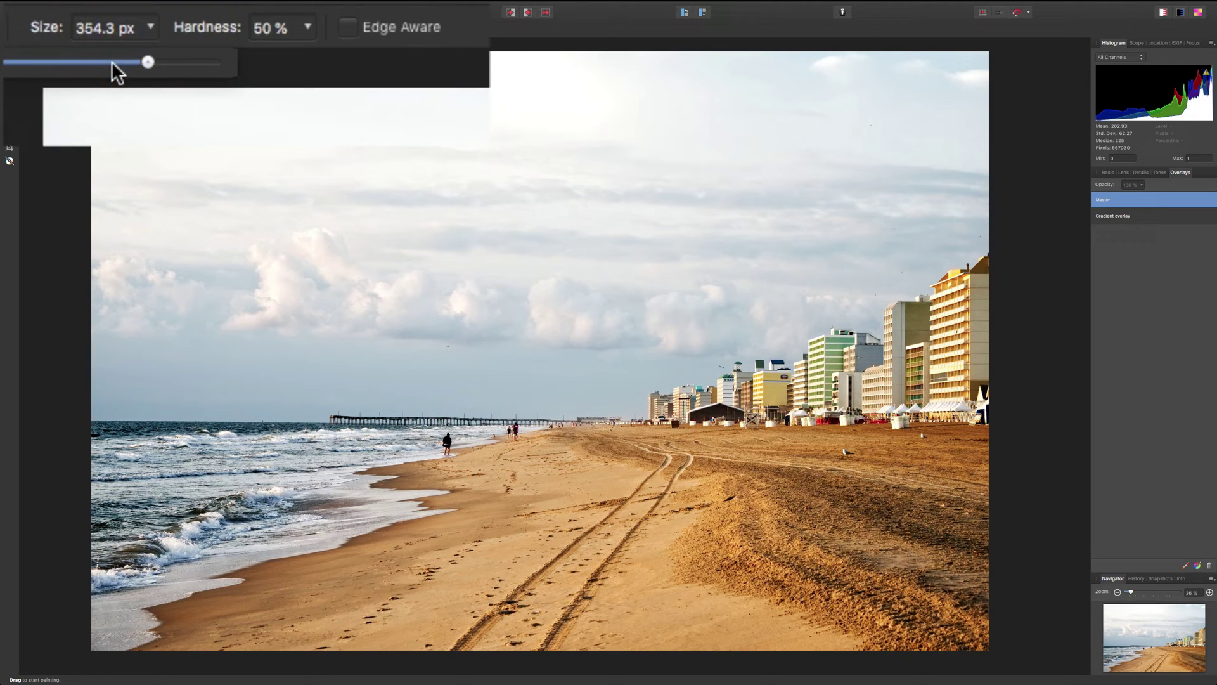
{"action": "mouse_move", "coordinate": [148, 62]}
{"action": "left_mouse_down"}
{"action": "mouse_move", "coordinate": [91, 63]}
{"action": "mouse_move", "coordinate": [145, 63]}
{"action": "left_mouse_up"}
{"action": "left_click", "coordinate": [153, 25]}
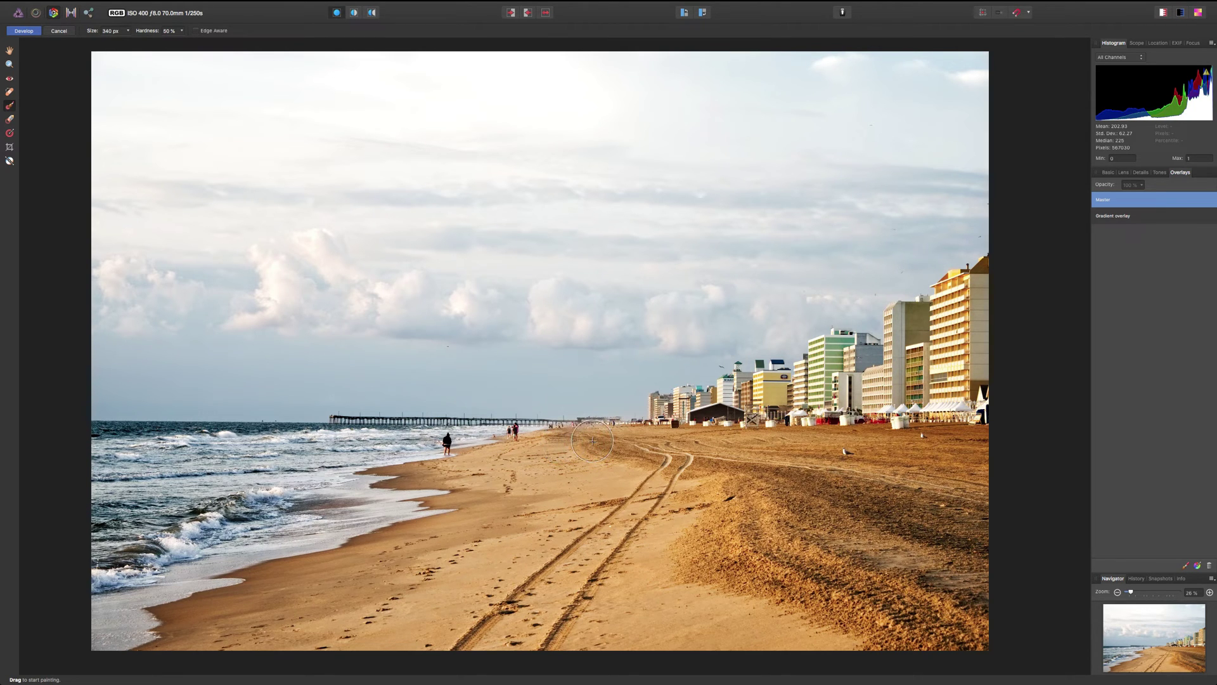
Step: Paint a Brush overlay mask over the sand and nearest hotels, enlarging the brush as needed
{"action": "mouse_move", "coordinate": [615, 444]}
{"action": "left_mouse_down"}
{"action": "mouse_move", "coordinate": [555, 443]}
{"action": "mouse_move", "coordinate": [606, 443]}
{"action": "mouse_move", "coordinate": [430, 475]}
{"action": "mouse_move", "coordinate": [635, 468]}
{"action": "mouse_move", "coordinate": [440, 504]}
{"action": "mouse_move", "coordinate": [173, 630]}
{"action": "mouse_move", "coordinate": [328, 599]}
{"action": "mouse_move", "coordinate": [409, 561]}
{"action": "mouse_move", "coordinate": [248, 638]}
{"action": "mouse_move", "coordinate": [414, 653]}
{"action": "mouse_move", "coordinate": [865, 653]}
{"action": "mouse_move", "coordinate": [962, 640]}
{"action": "mouse_move", "coordinate": [976, 628]}
{"action": "mouse_move", "coordinate": [978, 437]}
{"action": "mouse_move", "coordinate": [738, 443]}
{"action": "mouse_move", "coordinate": [949, 439]}
{"action": "mouse_move", "coordinate": [947, 422]}
{"action": "mouse_move", "coordinate": [944, 452]}
{"action": "mouse_move", "coordinate": [939, 291]}
{"action": "mouse_move", "coordinate": [962, 297]}
{"action": "mouse_move", "coordinate": [954, 289]}
{"action": "mouse_move", "coordinate": [971, 302]}
{"action": "mouse_move", "coordinate": [977, 437]}
{"action": "mouse_move", "coordinate": [1004, 358]}
{"action": "mouse_move", "coordinate": [983, 278]}
{"action": "mouse_move", "coordinate": [950, 375]}
{"action": "mouse_move", "coordinate": [949, 346]}
{"action": "mouse_move", "coordinate": [927, 380]}
{"action": "mouse_move", "coordinate": [895, 346]}
{"action": "mouse_move", "coordinate": [874, 422]}
{"action": "mouse_move", "coordinate": [896, 327]}
{"action": "mouse_move", "coordinate": [967, 282]}
{"action": "mouse_move", "coordinate": [946, 426]}
{"action": "mouse_move", "coordinate": [878, 494]}
{"action": "mouse_move", "coordinate": [853, 451]}
{"action": "mouse_move", "coordinate": [672, 437]}
{"action": "mouse_move", "coordinate": [567, 449]}
{"action": "mouse_move", "coordinate": [686, 455]}
{"action": "mouse_move", "coordinate": [545, 495]}
{"action": "mouse_move", "coordinate": [627, 514]}
{"action": "mouse_move", "coordinate": [704, 497]}
{"action": "mouse_move", "coordinate": [888, 590]}
{"action": "mouse_move", "coordinate": [919, 583]}
{"action": "mouse_move", "coordinate": [781, 655]}
{"action": "left_mouse_up"}
{"action": "key", "text": "]"}
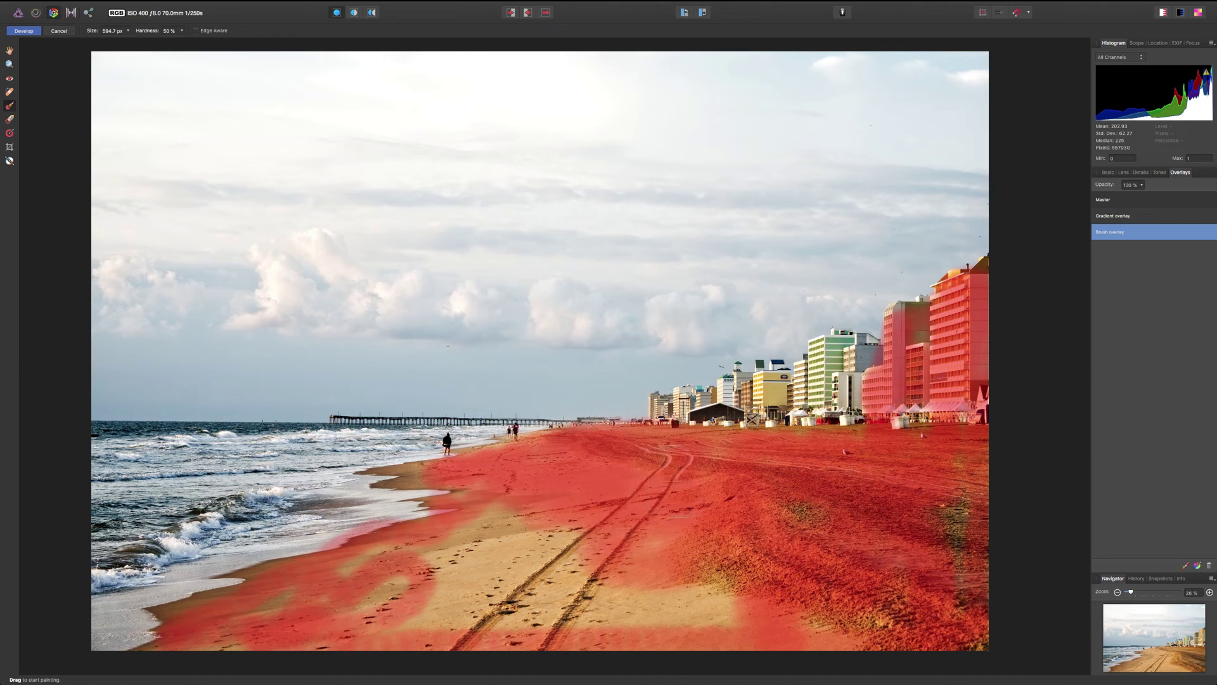
{"action": "mouse_move", "coordinate": [424, 549]}
{"action": "left_mouse_down"}
{"action": "mouse_move", "coordinate": [326, 603]}
{"action": "mouse_move", "coordinate": [634, 552]}
{"action": "mouse_move", "coordinate": [571, 596]}
{"action": "mouse_move", "coordinate": [659, 612]}
{"action": "mouse_move", "coordinate": [729, 606]}
{"action": "left_mouse_up"}
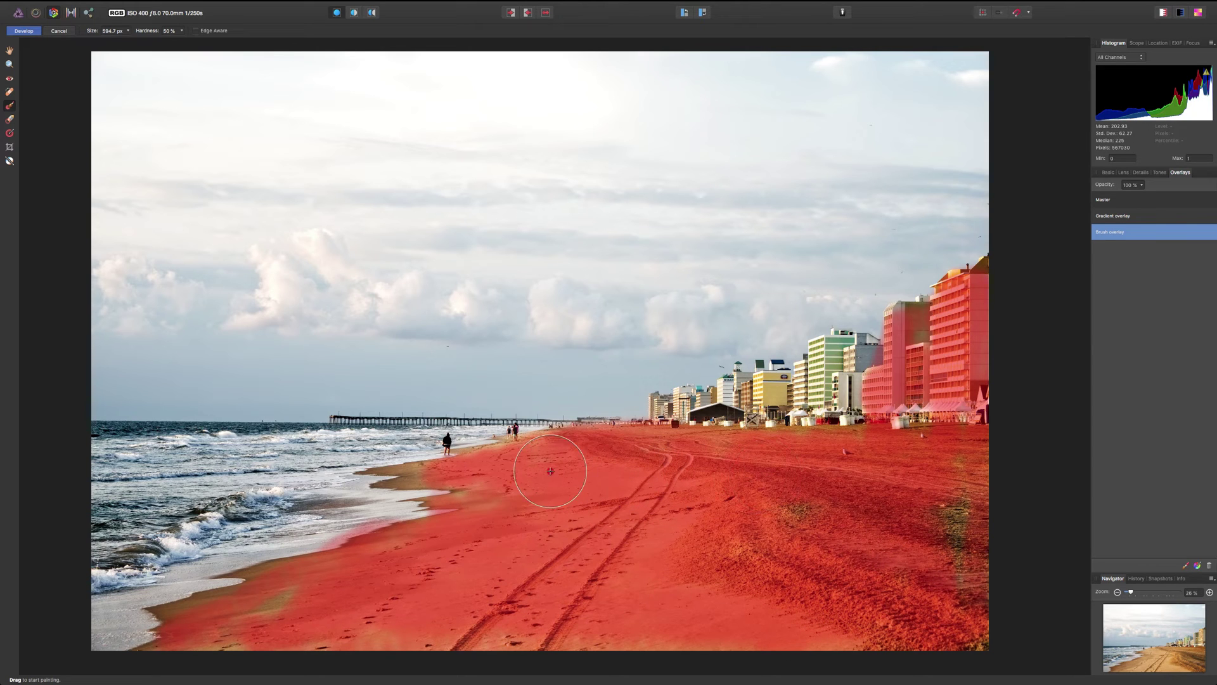
{"action": "mouse_move", "coordinate": [904, 563]}
{"action": "left_mouse_down"}
{"action": "mouse_move", "coordinate": [957, 531]}
{"action": "mouse_move", "coordinate": [970, 566]}
{"action": "mouse_move", "coordinate": [958, 627]}
{"action": "mouse_move", "coordinate": [963, 397]}
{"action": "mouse_move", "coordinate": [962, 411]}
{"action": "mouse_move", "coordinate": [913, 438]}
{"action": "left_mouse_up"}
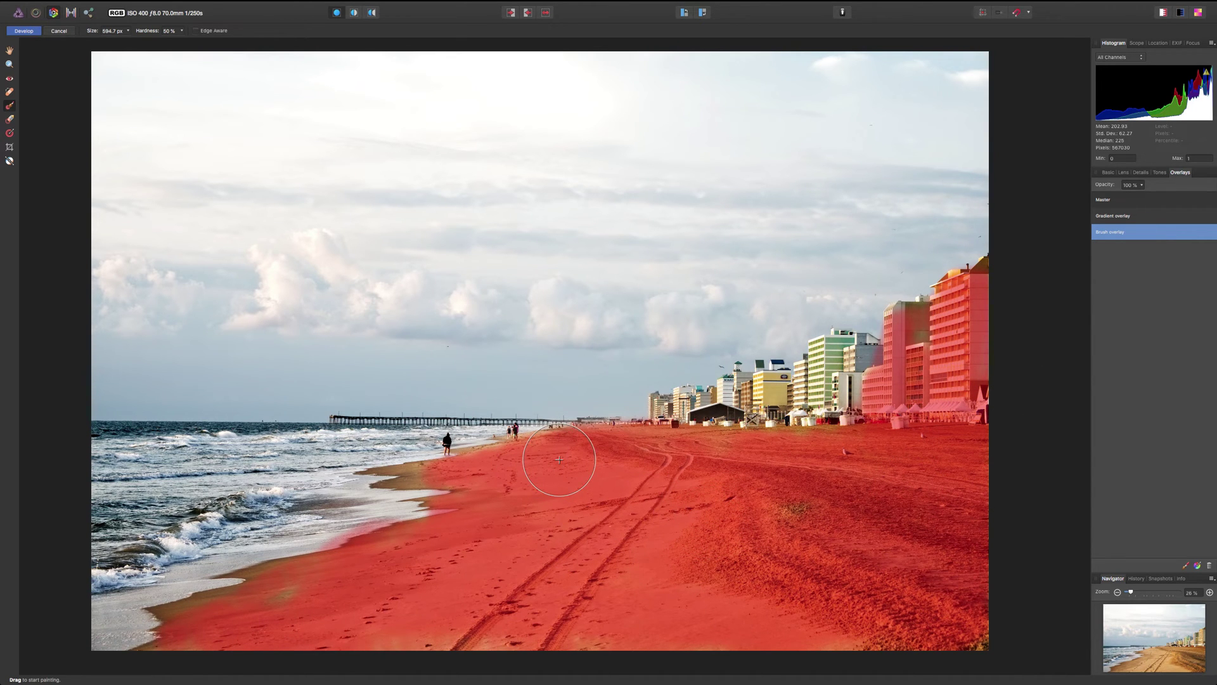
{"action": "key", "text": "bracketleft"}
{"action": "key", "text": "bracketleft"}
{"action": "key", "text": "bracketleft"}
{"action": "key", "text": "bracketleft"}
{"action": "key", "text": "bracketleft"}
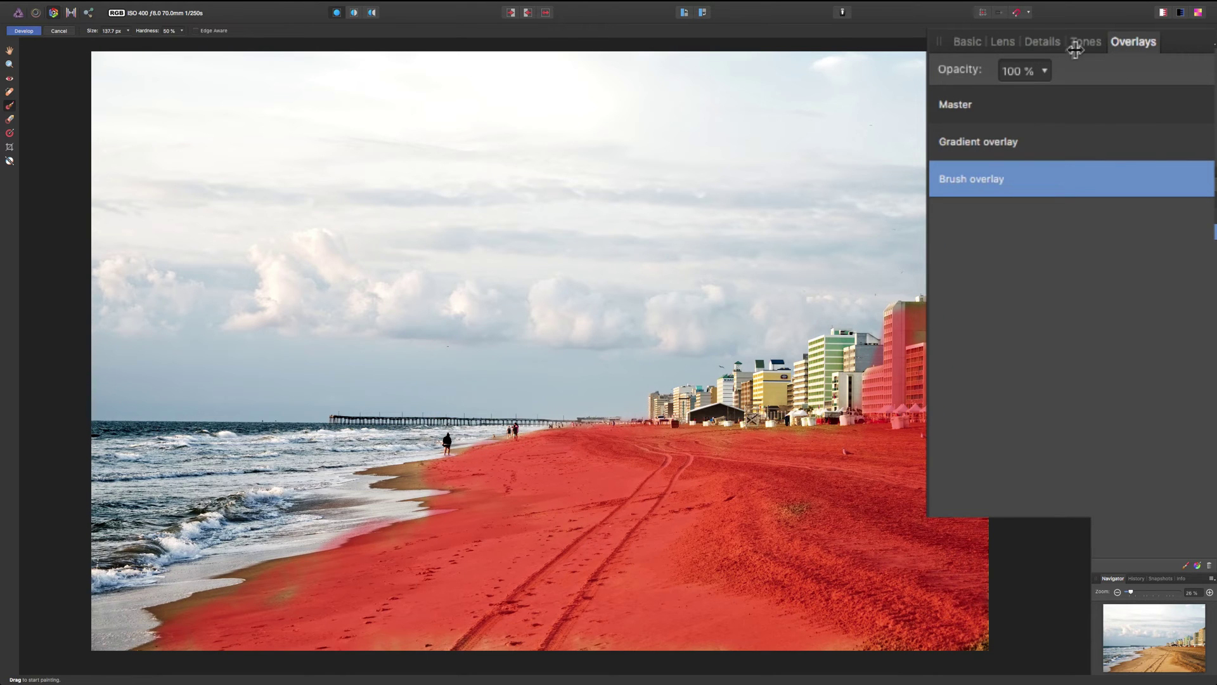
Step: Browse the Brush overlay's Tones, Details and Lens adjustments, ending on Basic
{"action": "left_click", "coordinate": [1085, 42]}
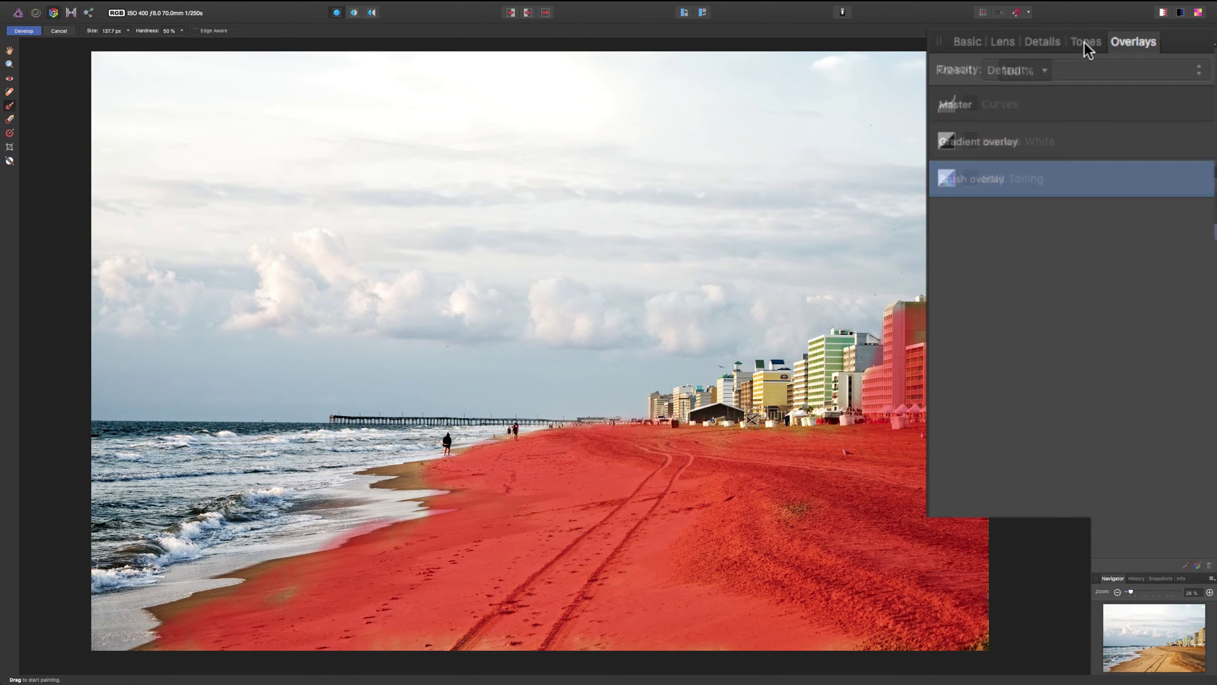
{"action": "left_click", "coordinate": [1043, 42]}
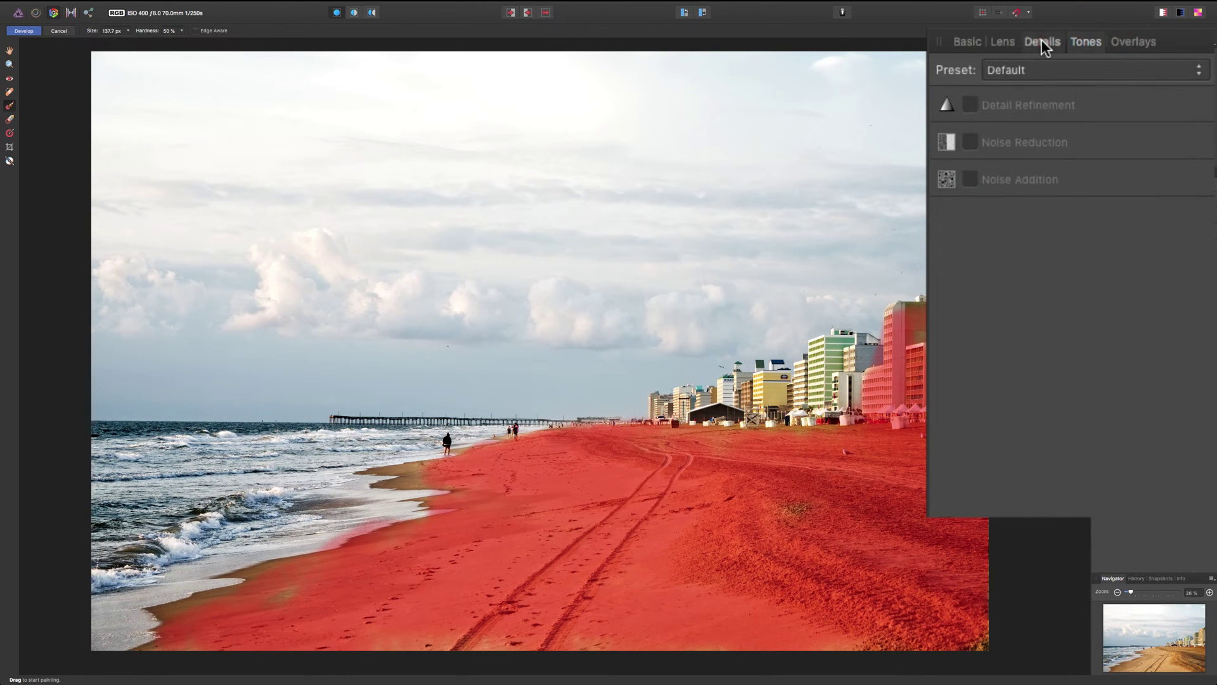
{"action": "left_click", "coordinate": [998, 41]}
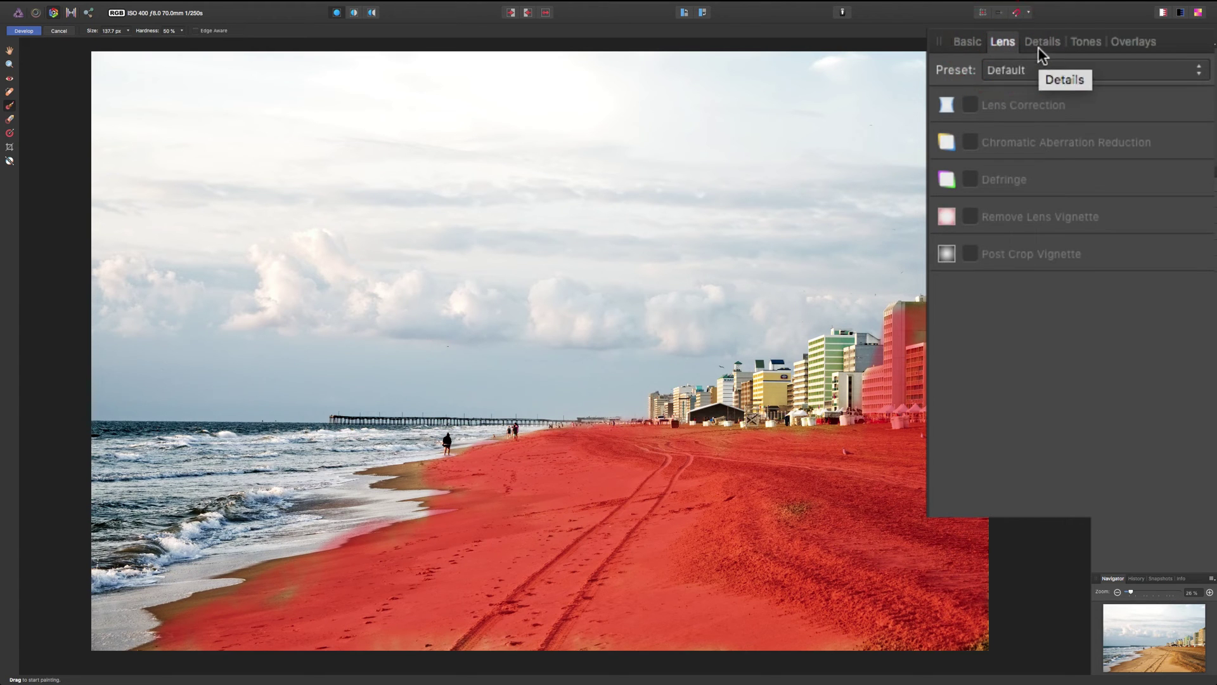
{"action": "left_click", "coordinate": [968, 41]}
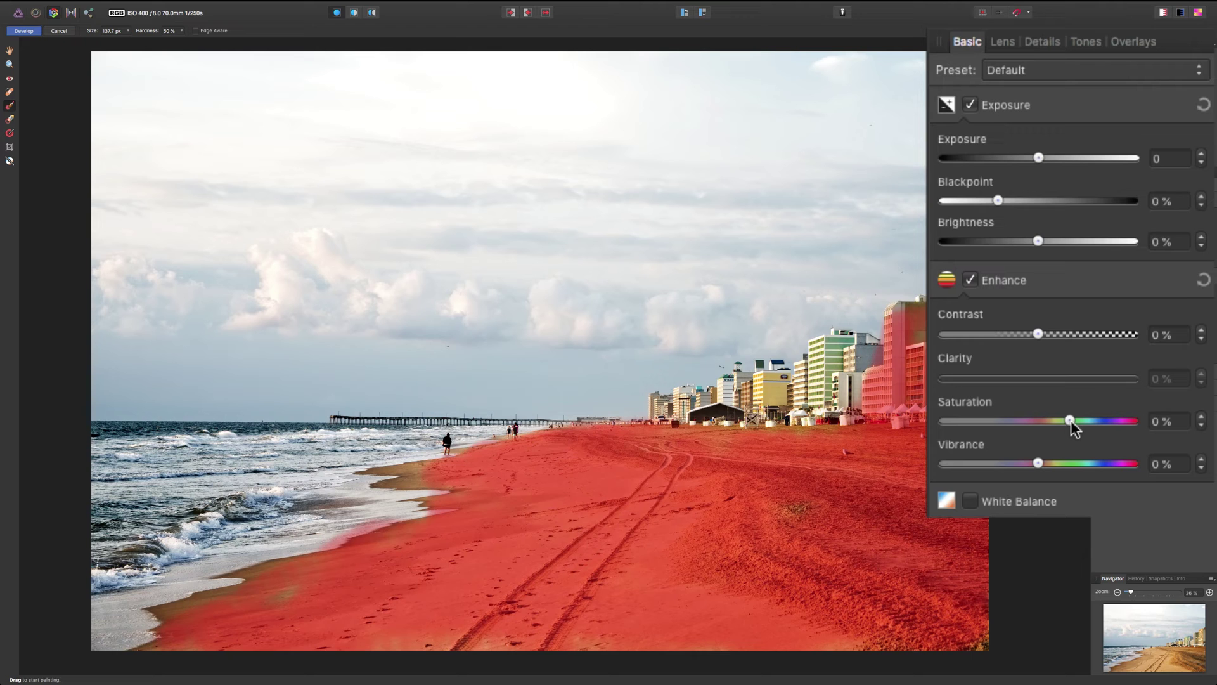
Step: Lower the Brush overlay's Saturation to -100 % to turn the masked sand grey
{"action": "left_click_drag", "start_coordinate": [1071, 420], "coordinate": [1063, 421]}
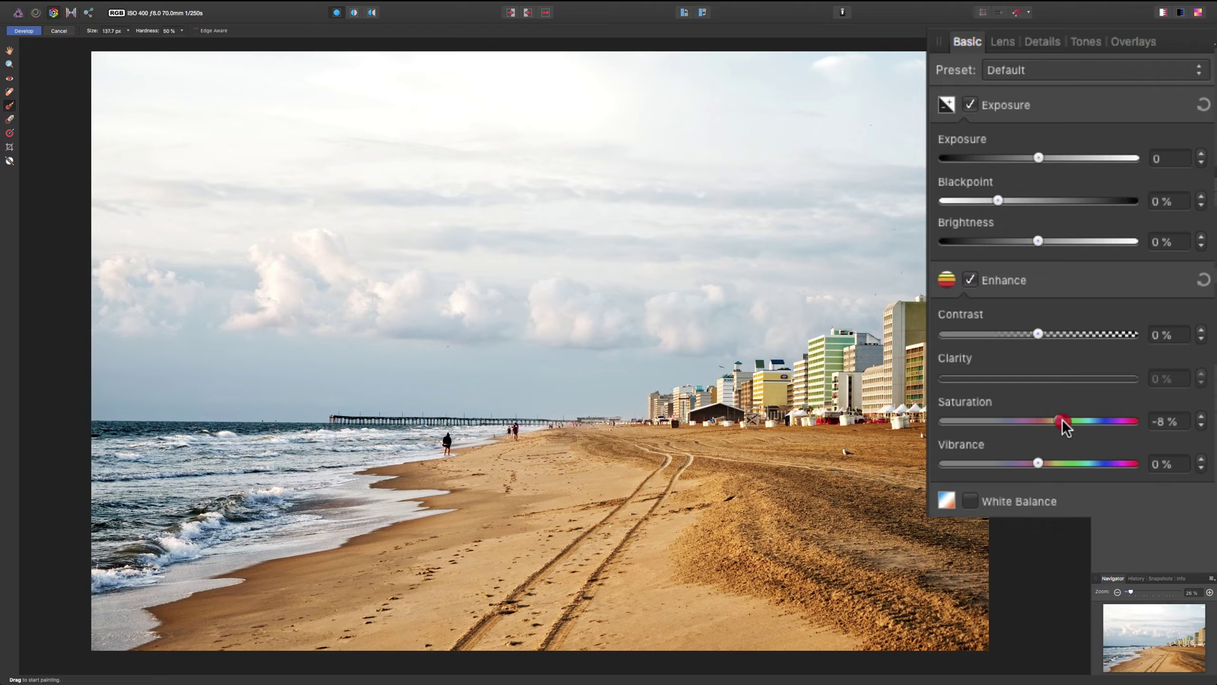
{"action": "left_click_drag", "start_coordinate": [1063, 420], "coordinate": [1058, 420]}
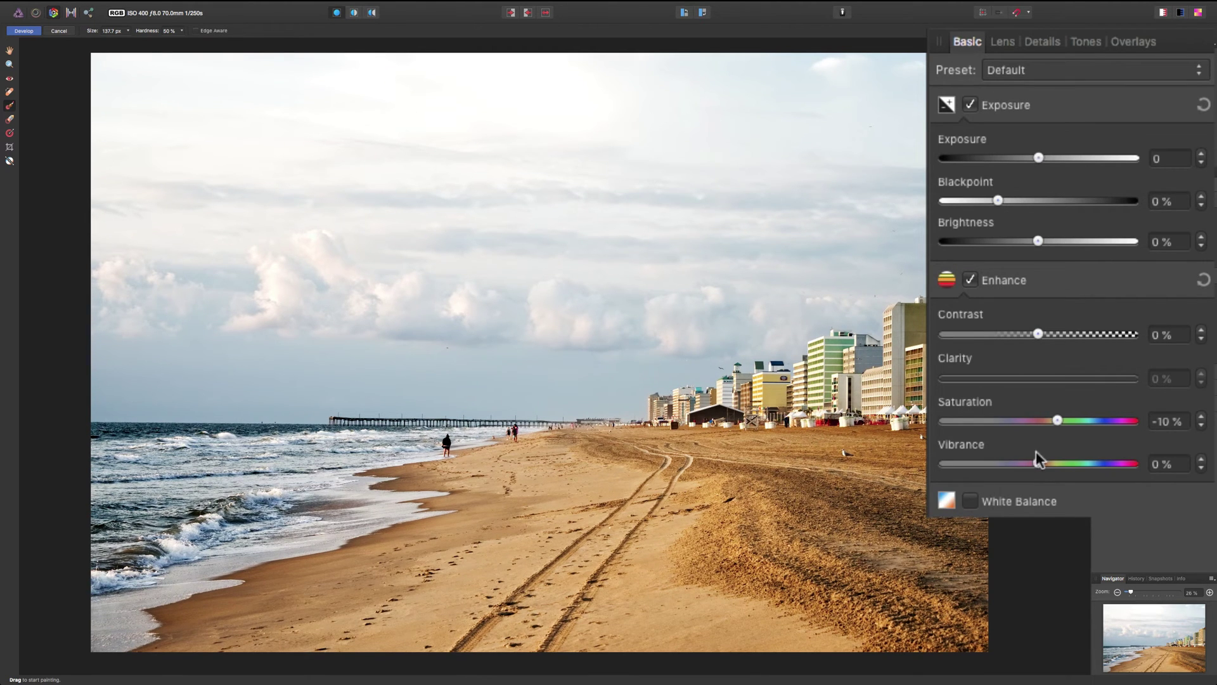
{"action": "left_click_drag", "start_coordinate": [1058, 421], "coordinate": [944, 421]}
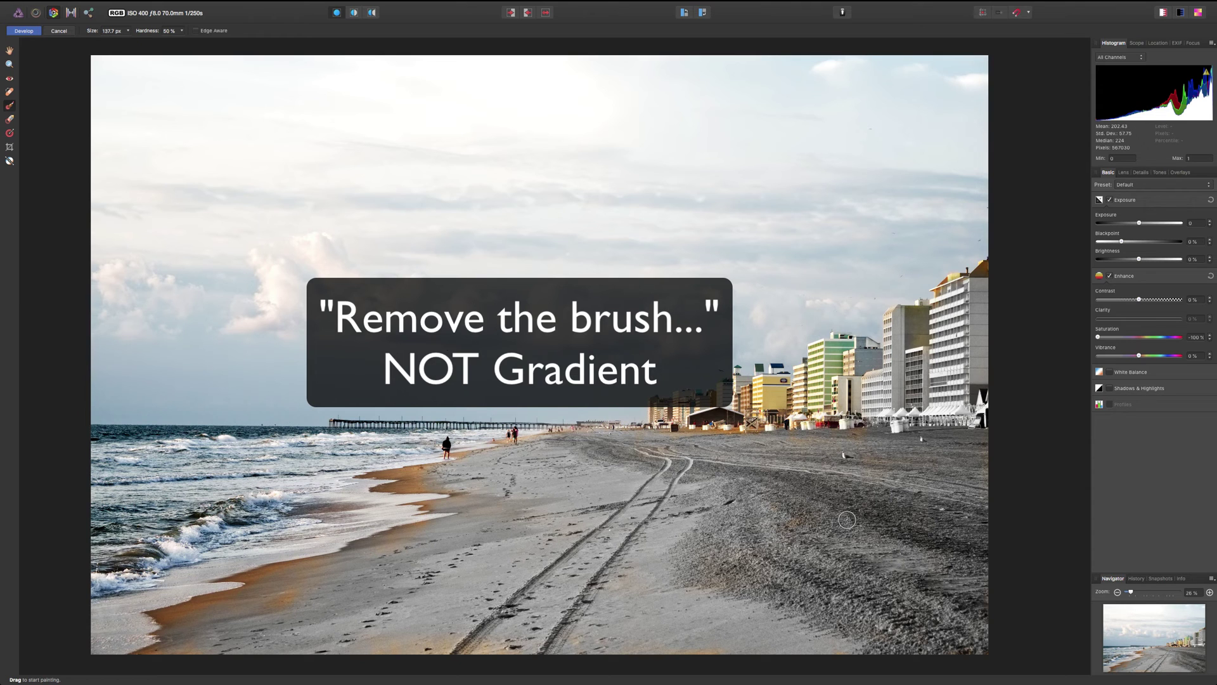
Step: With the Overlay Erase Tool, erase the mask from the hotel facades to restore their colour
{"action": "key", "text": "alt"}
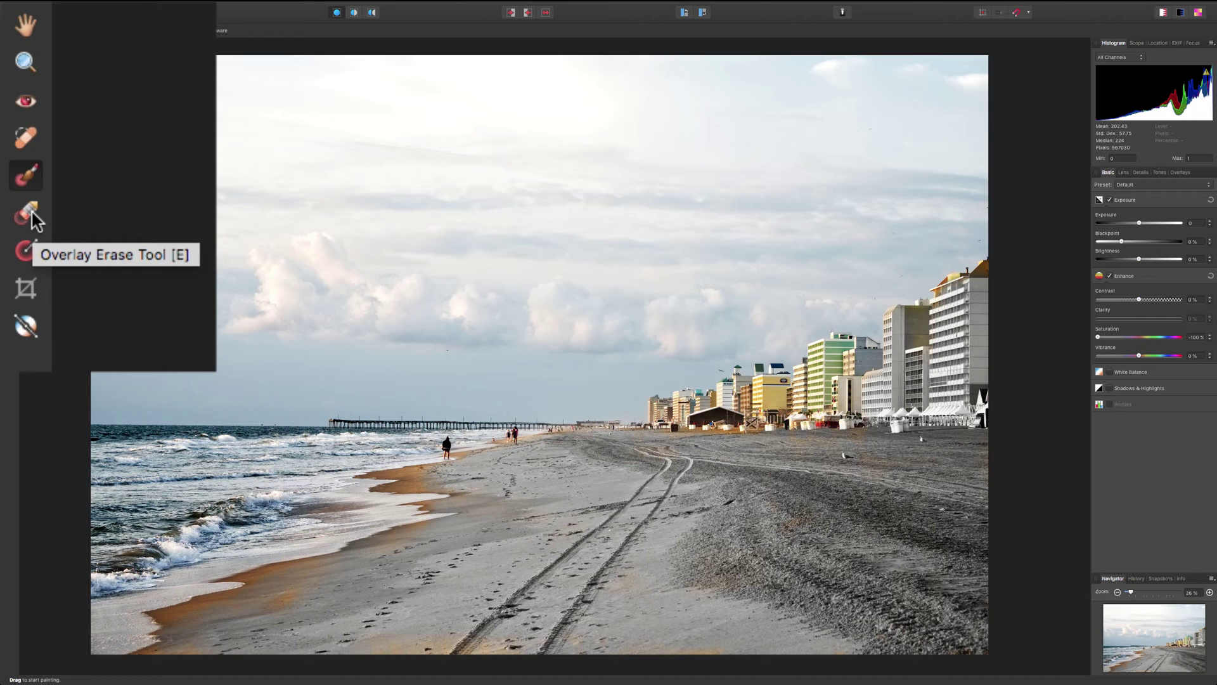
{"action": "left_click", "coordinate": [31, 212]}
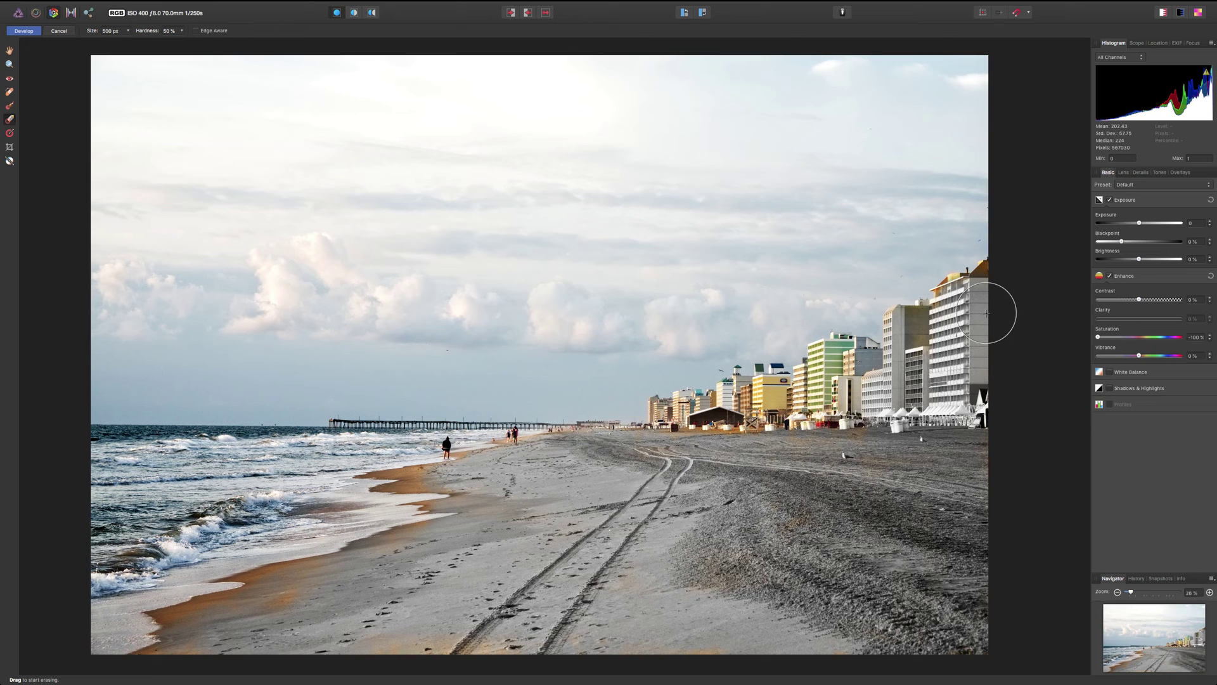
{"action": "scroll", "coordinate": [987, 313], "scroll_direction": "right", "scroll_amount": 2}
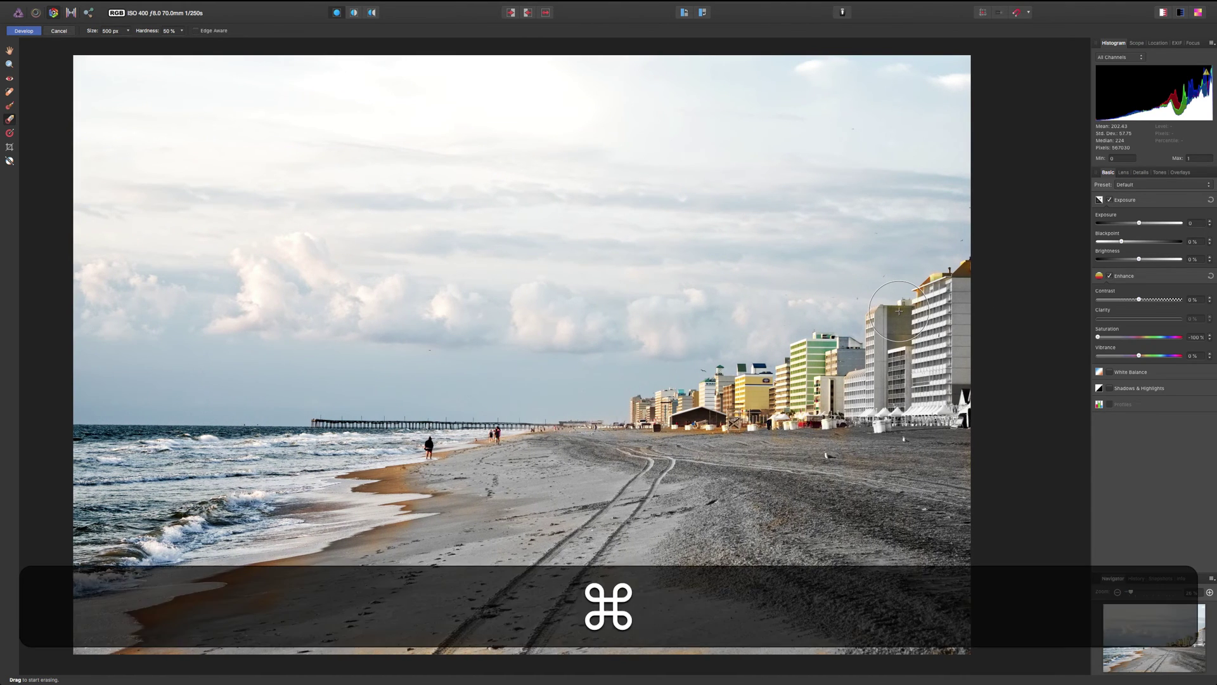
{"action": "key", "text": "super+o"}
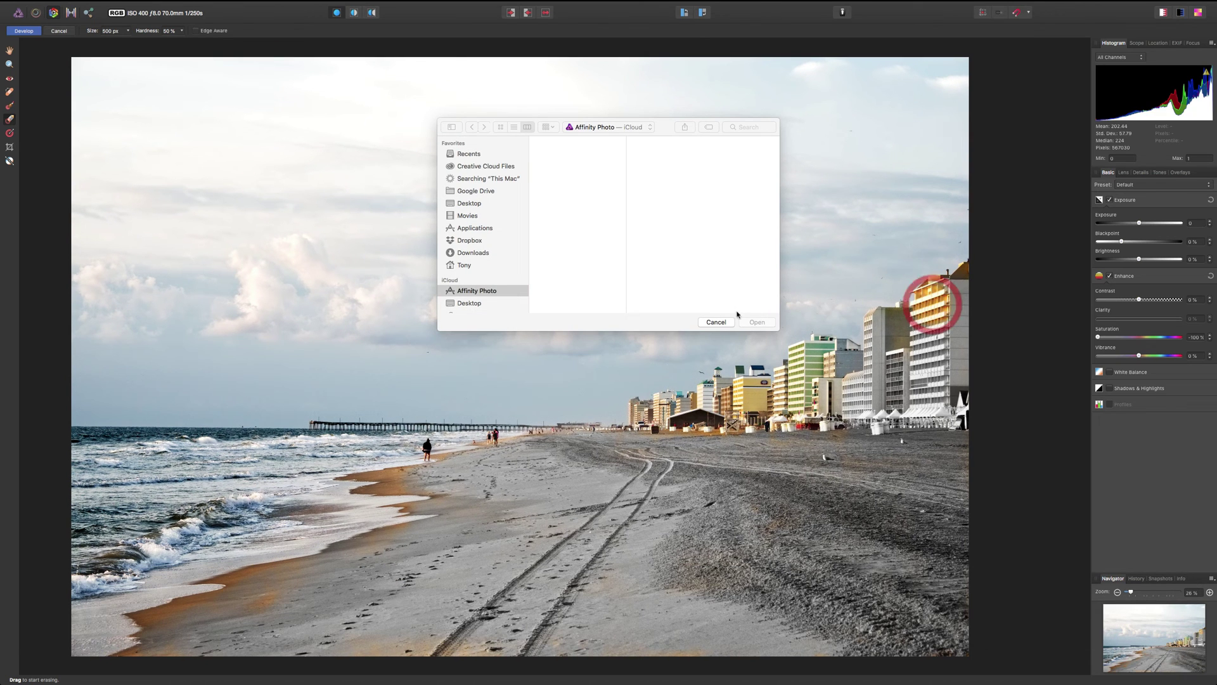
{"action": "left_click", "coordinate": [718, 323]}
{"action": "mouse_move", "coordinate": [938, 303]}
{"action": "left_mouse_down"}
{"action": "mouse_move", "coordinate": [867, 342]}
{"action": "mouse_move", "coordinate": [948, 331]}
{"action": "mouse_move", "coordinate": [953, 357]}
{"action": "mouse_move", "coordinate": [952, 318]}
{"action": "mouse_move", "coordinate": [921, 371]}
{"action": "mouse_move", "coordinate": [865, 392]}
{"action": "mouse_move", "coordinate": [935, 398]}
{"action": "mouse_move", "coordinate": [824, 399]}
{"action": "mouse_move", "coordinate": [961, 390]}
{"action": "left_mouse_up"}
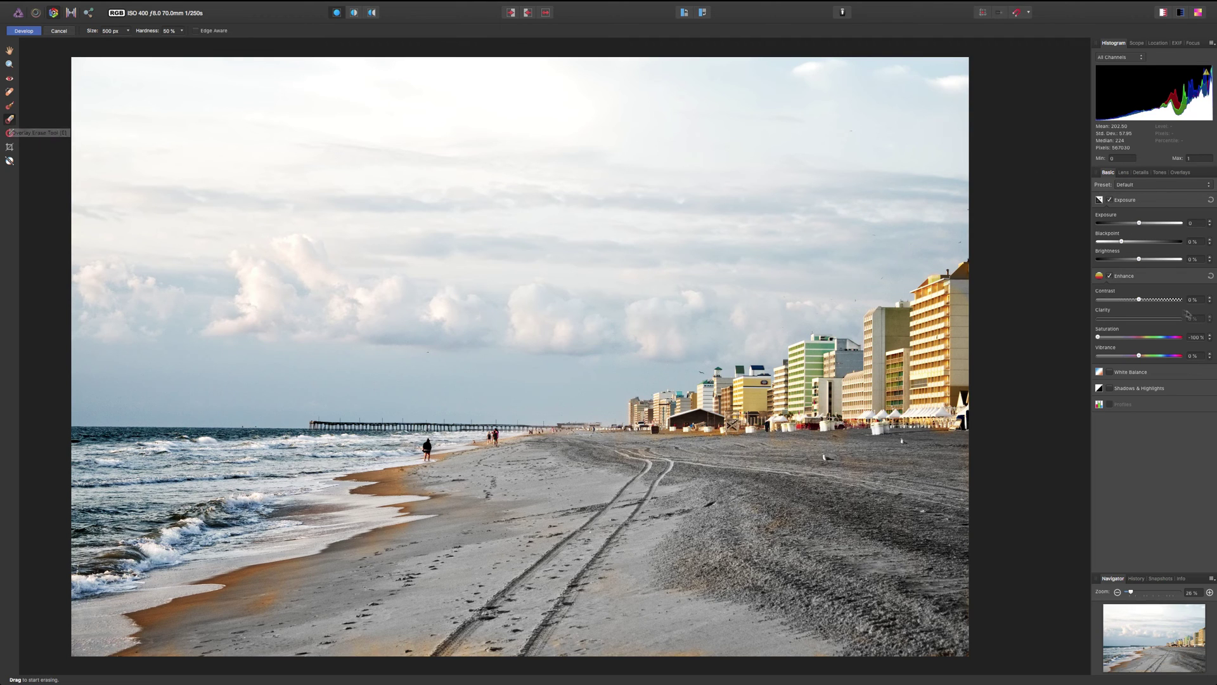
Step: Raise the Brush overlay Saturation from -100 % to -31 % so the sand turns muted tan
{"action": "left_click_drag", "start_coordinate": [1100, 338], "coordinate": [1135, 339]}
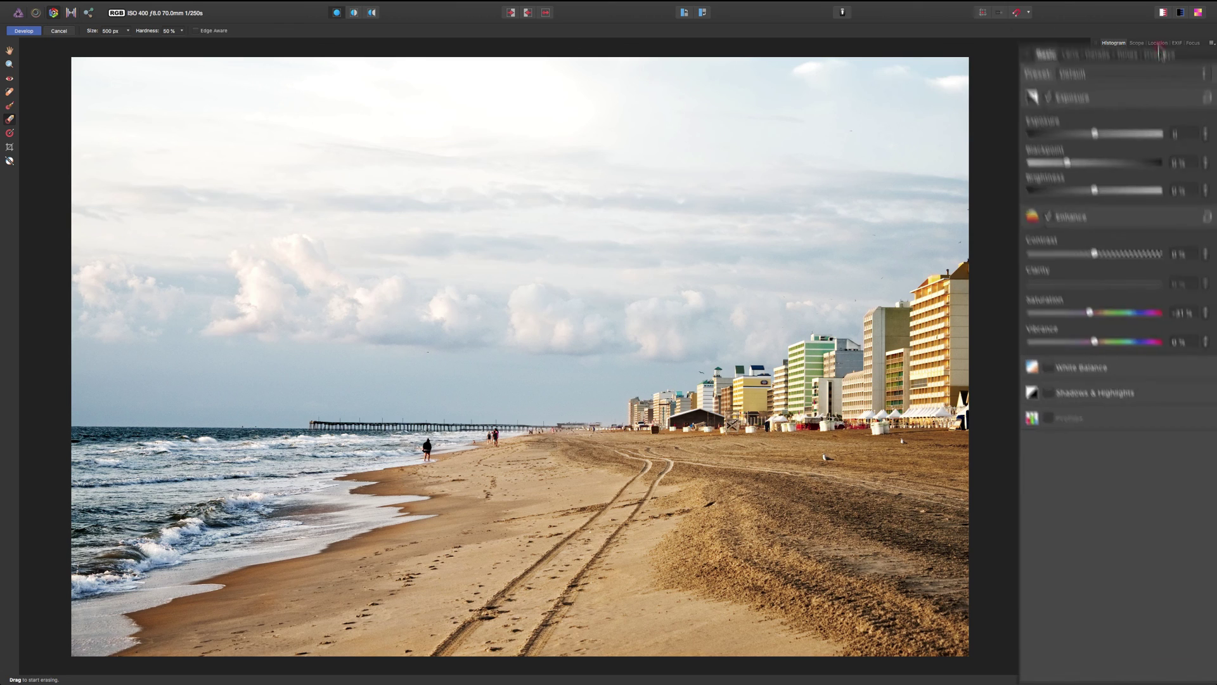
Step: In the overlays list, pick the Brush overlay and delete it, keeping Master and Gradient overlay
{"action": "left_click", "coordinate": [1180, 172]}
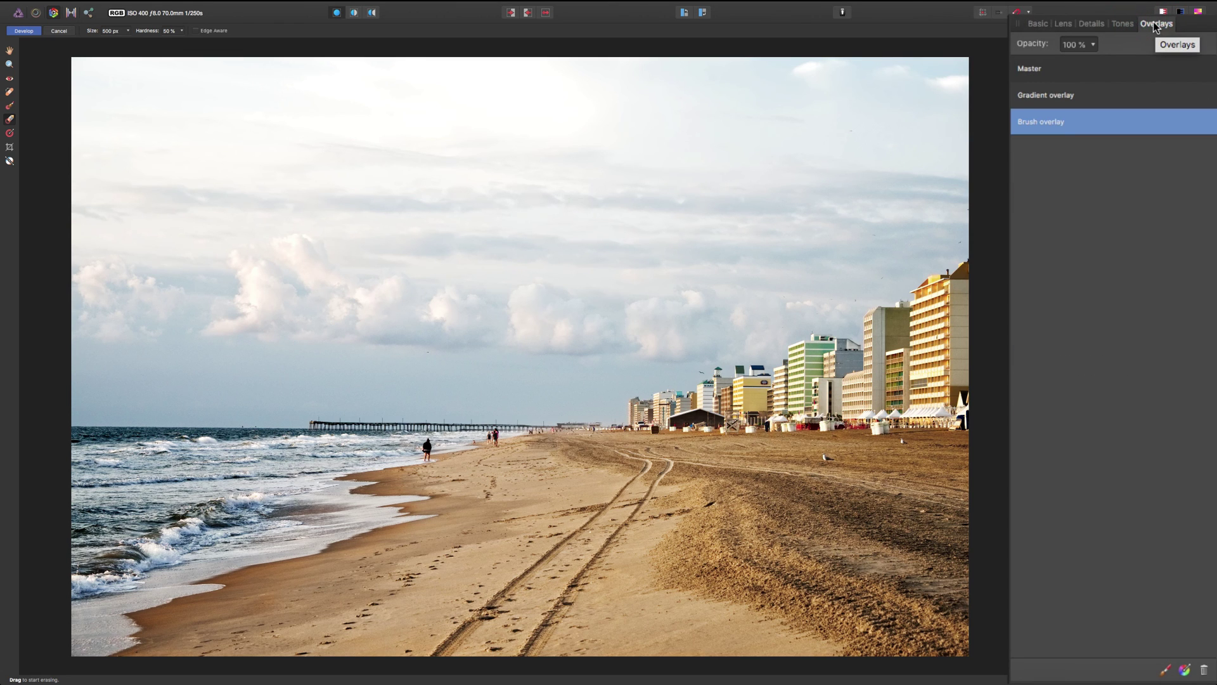
{"action": "left_click", "coordinate": [1034, 73]}
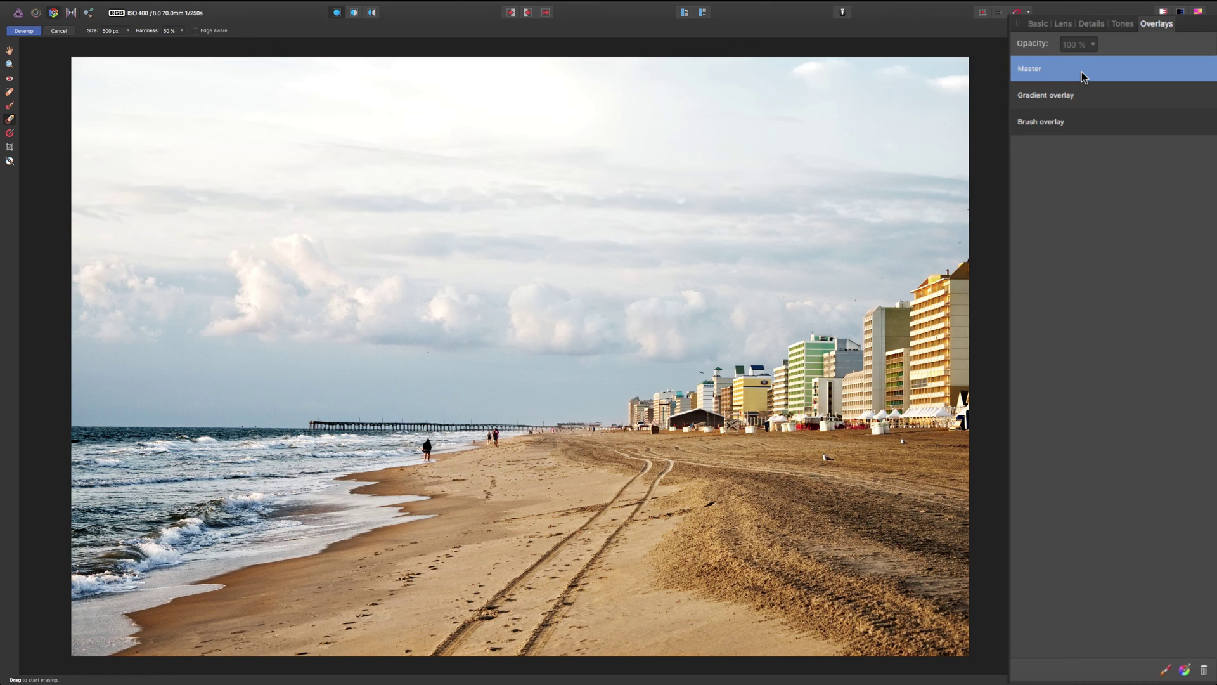
{"action": "left_click", "coordinate": [1071, 92]}
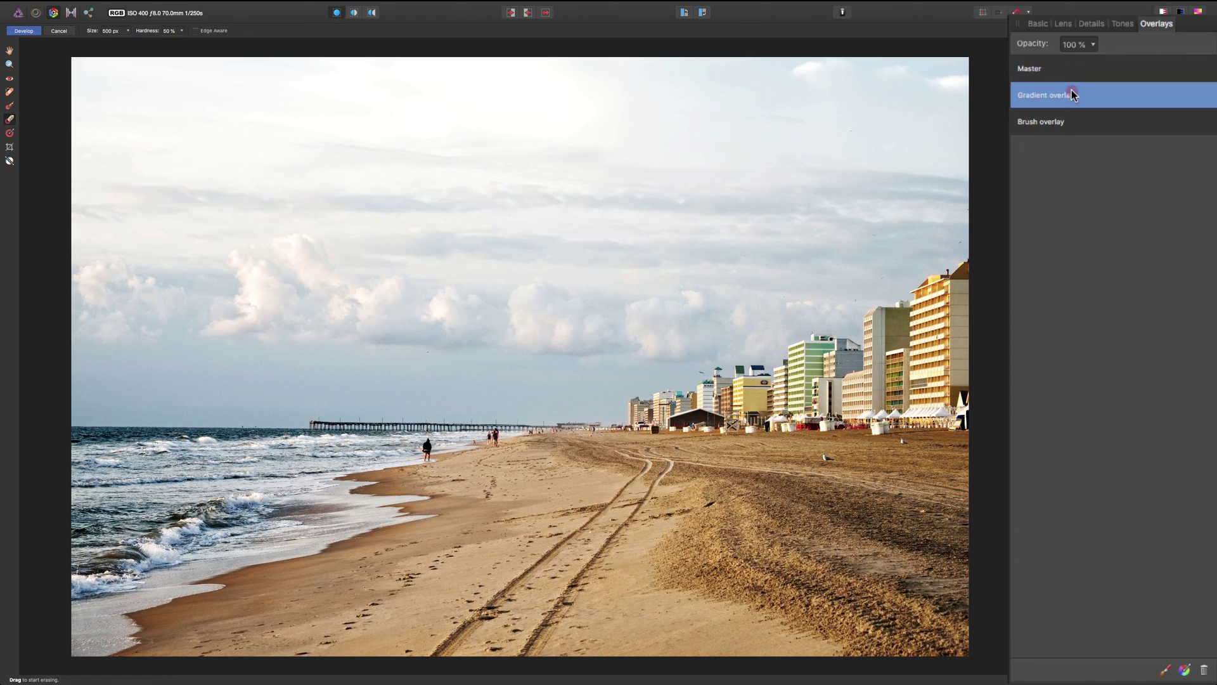
{"action": "left_click", "coordinate": [1073, 121]}
{"action": "left_click", "coordinate": [1082, 96]}
{"action": "left_click", "coordinate": [1071, 120]}
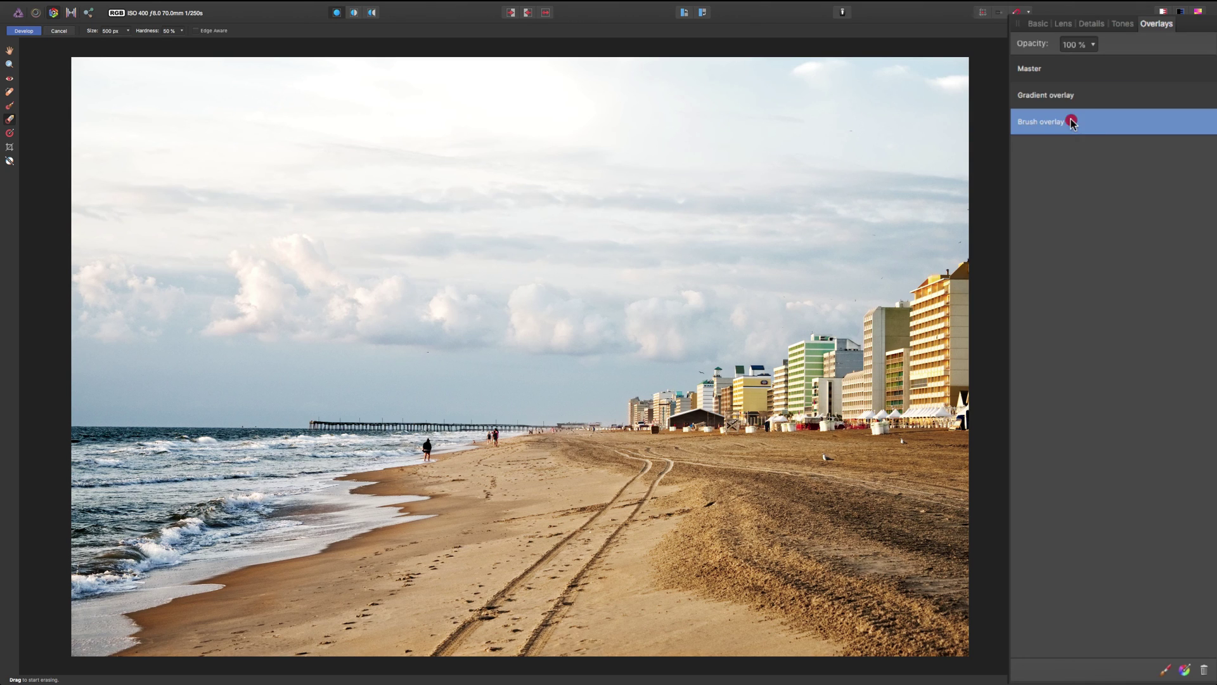
{"action": "left_click", "coordinate": [1204, 672]}
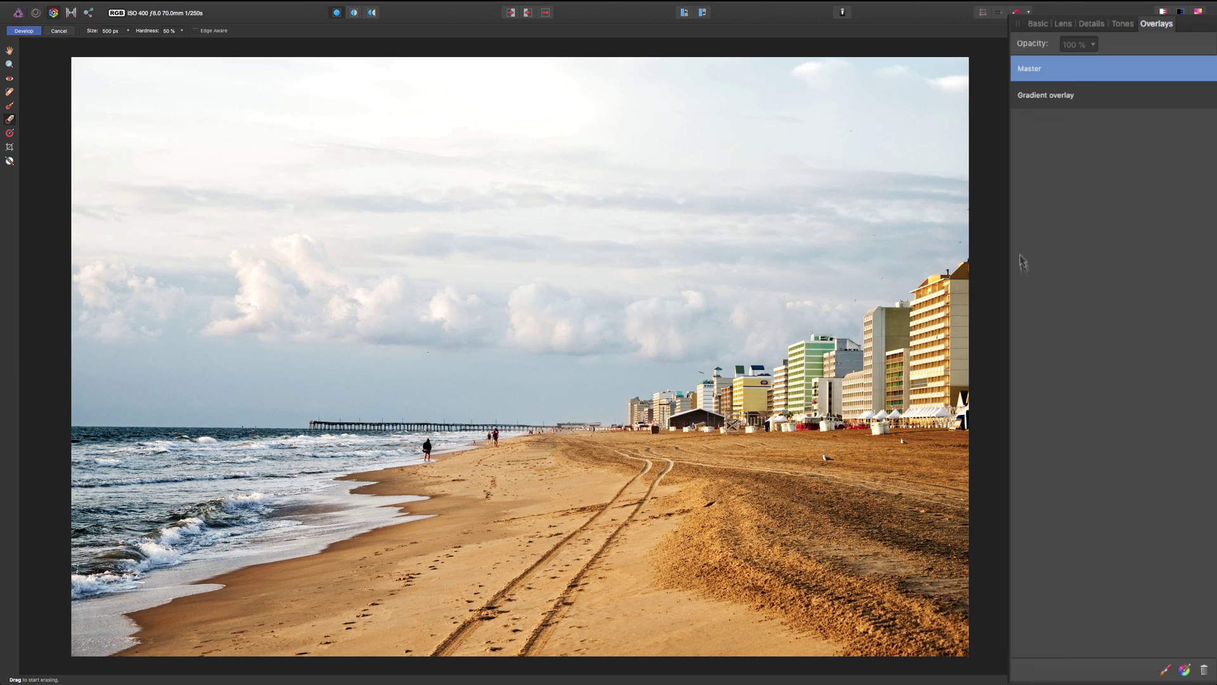